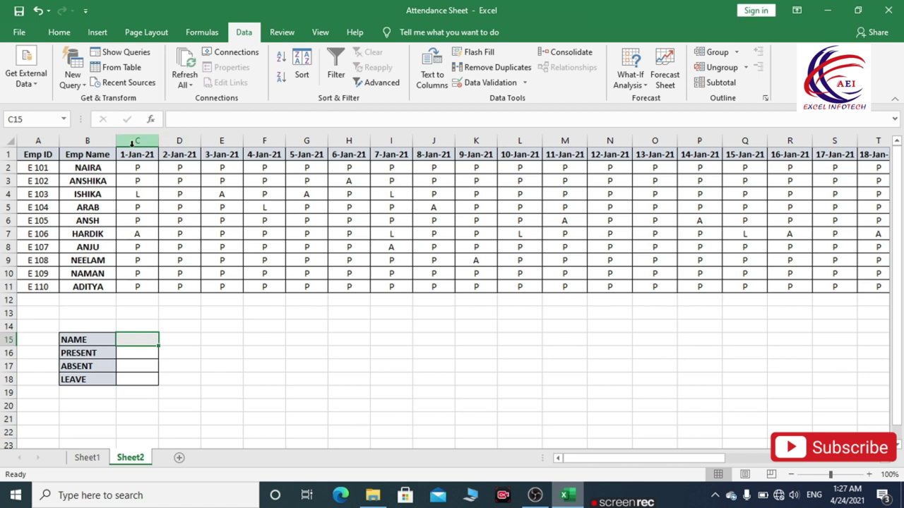
Step: Look over the Emp ID, Emp Name and daily P/A/L marks, then select the NAME cell C15
{"action": "left_click_drag", "start_coordinate": [42, 154], "coordinate": [36, 283]}
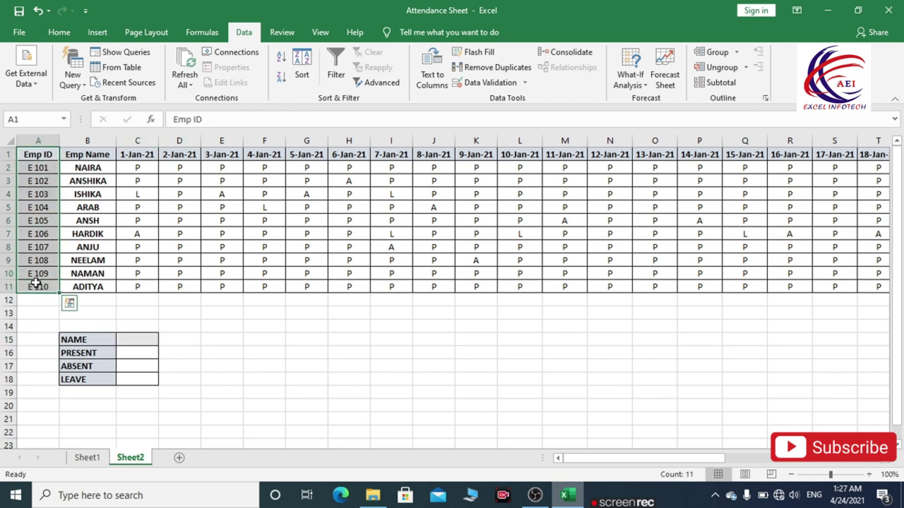
{"action": "left_click_drag", "start_coordinate": [82, 154], "coordinate": [90, 285]}
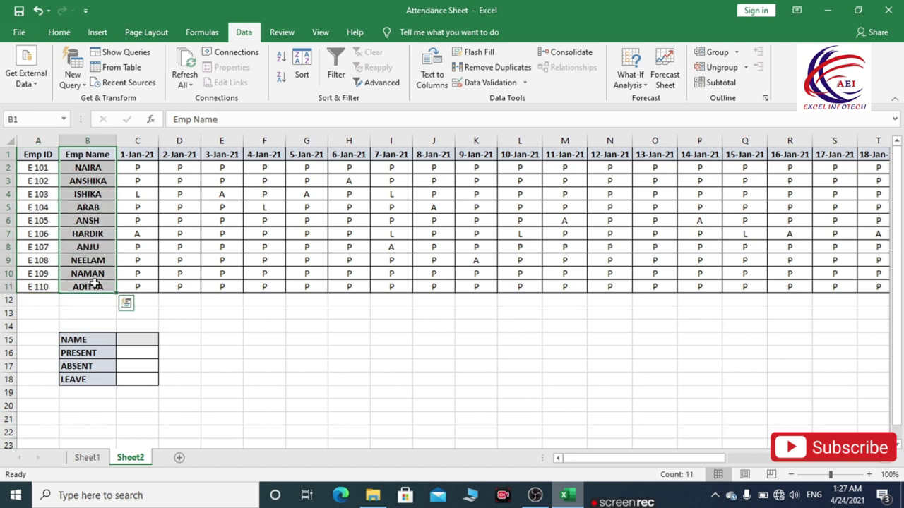
{"action": "left_click_drag", "start_coordinate": [140, 167], "coordinate": [476, 257]}
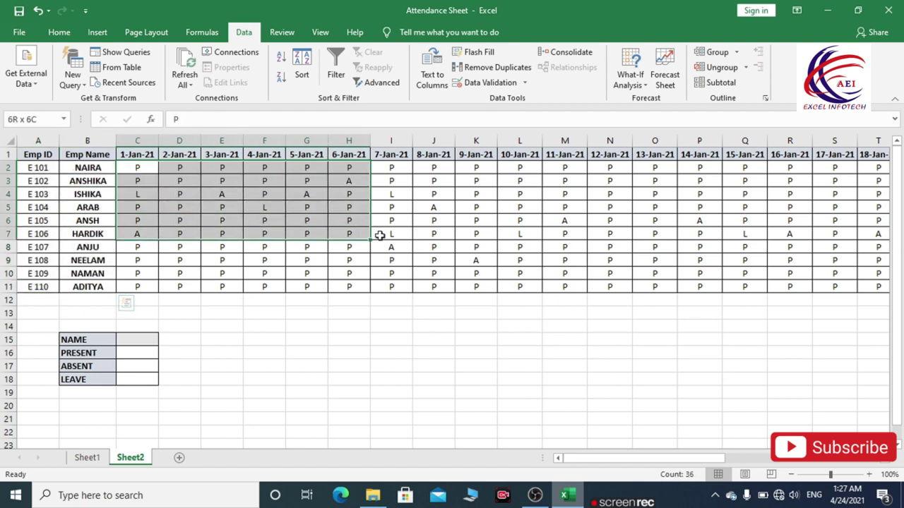
{"action": "left_click", "coordinate": [179, 196]}
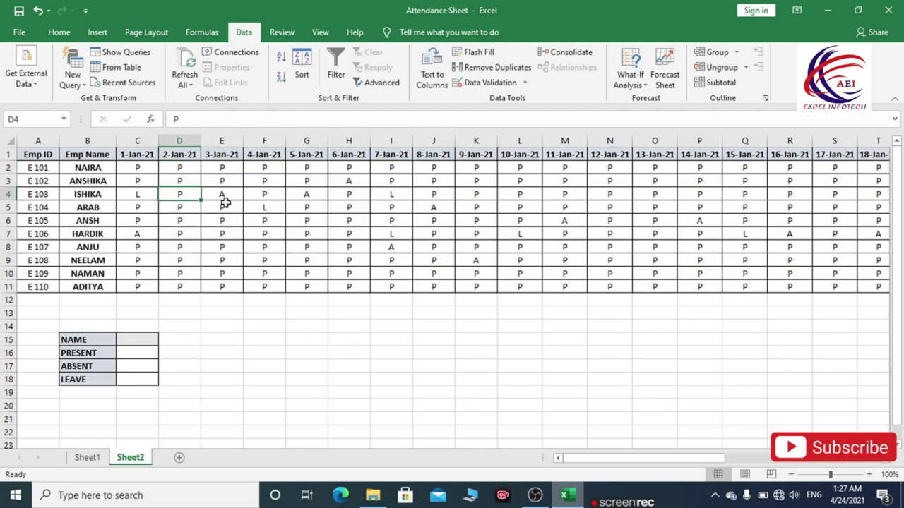
{"action": "left_click", "coordinate": [265, 207]}
{"action": "left_click", "coordinate": [383, 221]}
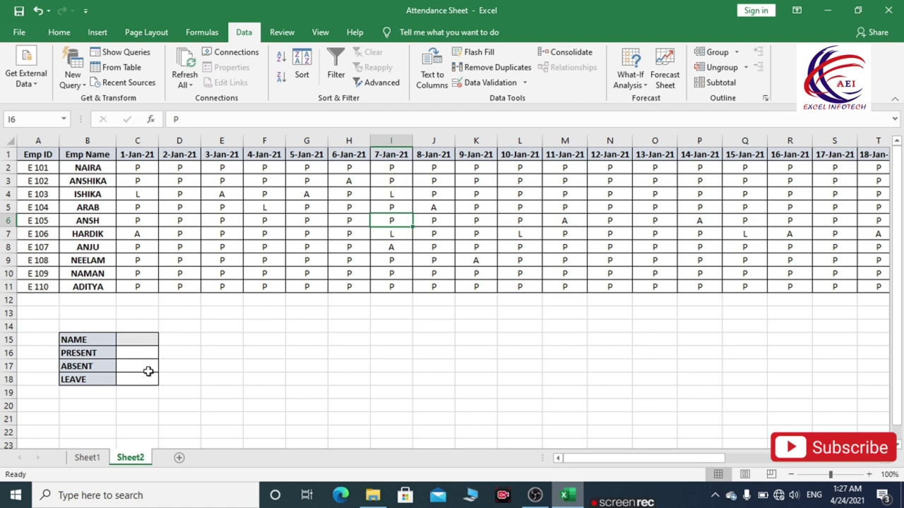
{"action": "left_click", "coordinate": [131, 341]}
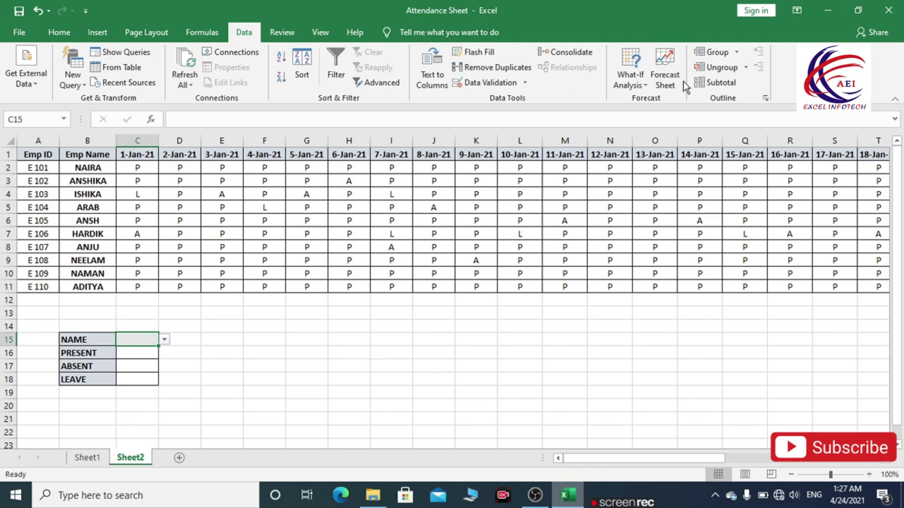
Step: Test the C15 dropdown by picking ANSH, then delete C15 with its dropdown, shifting cells up
{"action": "left_click", "coordinate": [63, 34]}
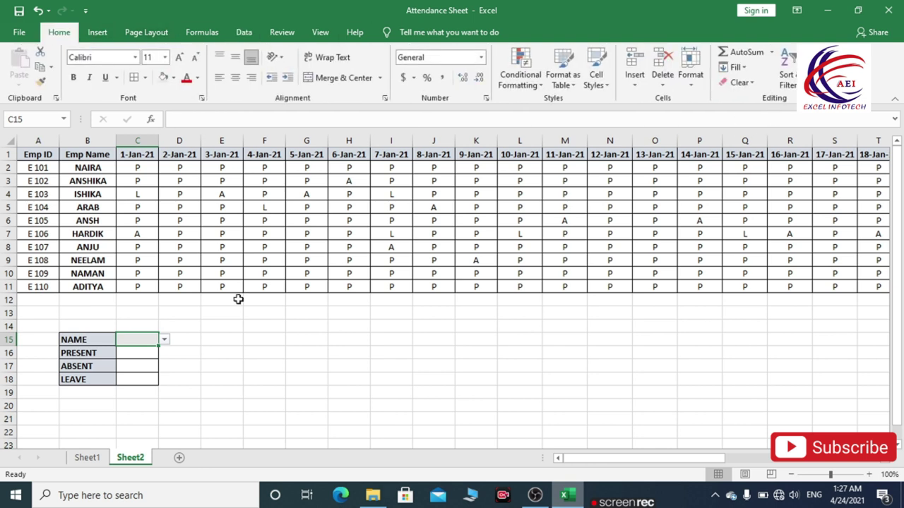
{"action": "left_click", "coordinate": [163, 340]}
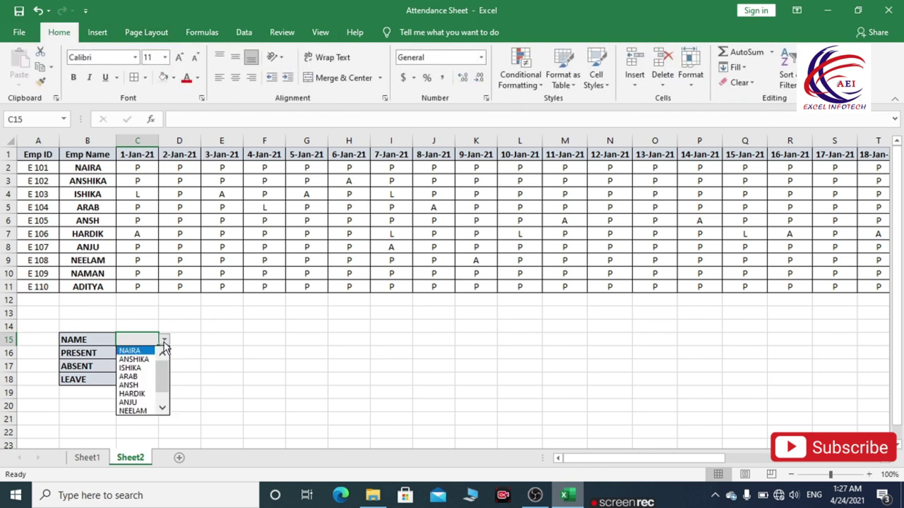
{"action": "left_click", "coordinate": [142, 385]}
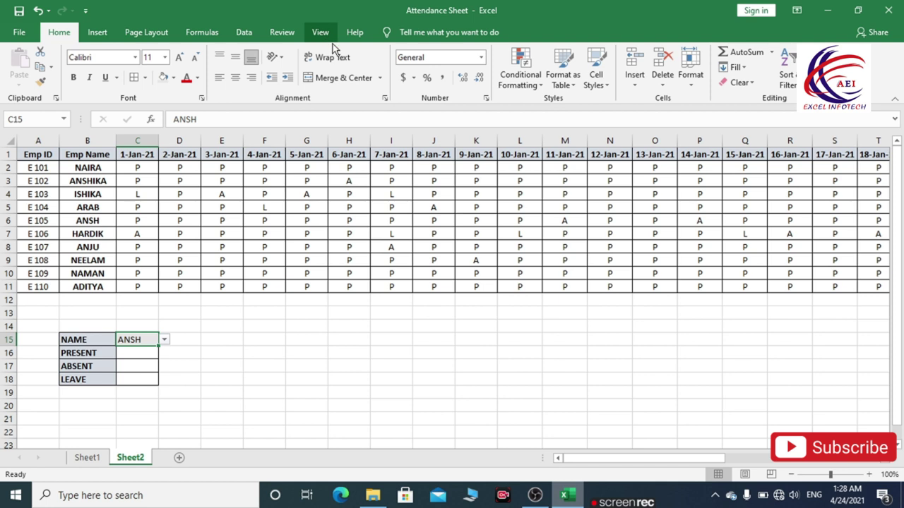
{"action": "left_click", "coordinate": [663, 63]}
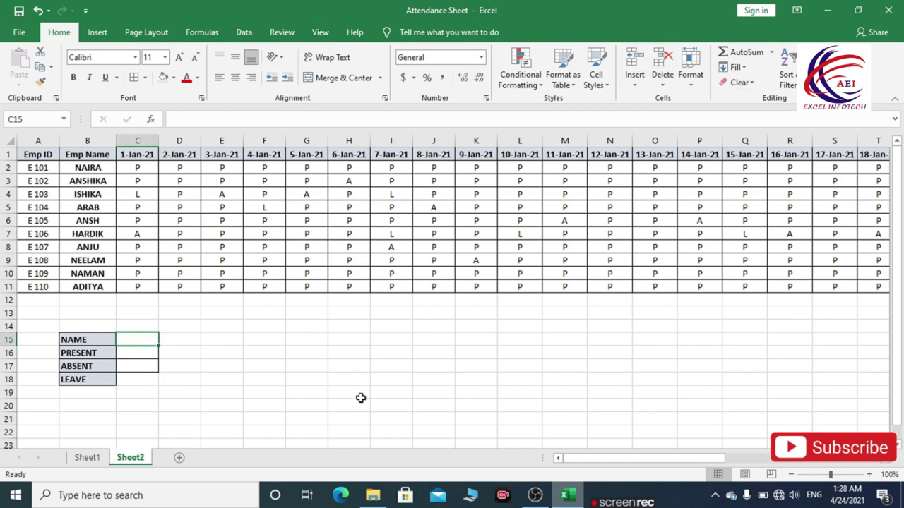
Step: Add a List data validation to C15 with source =$B$2:$B$11 (employee names)
{"action": "mouse_move", "coordinate": [136, 339]}
{"action": "left_mouse_down"}
{"action": "mouse_move", "coordinate": [141, 381]}
{"action": "mouse_move", "coordinate": [139, 337]}
{"action": "left_mouse_up"}
{"action": "left_click", "coordinate": [247, 32]}
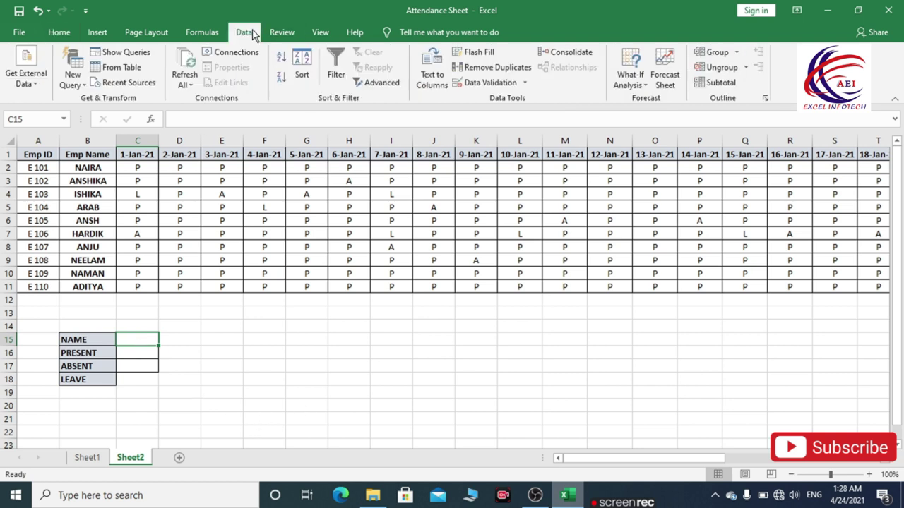
{"action": "left_click", "coordinate": [477, 85]}
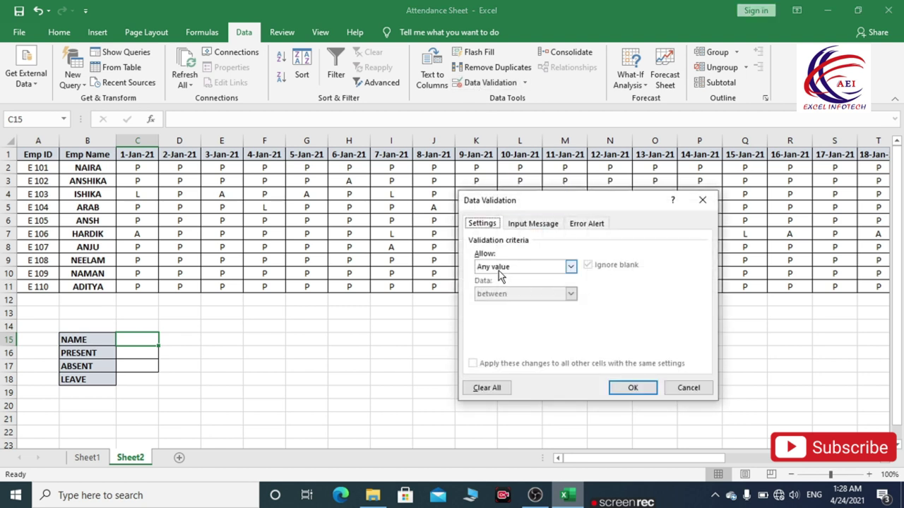
{"action": "left_click", "coordinate": [501, 268]}
{"action": "left_click", "coordinate": [502, 305]}
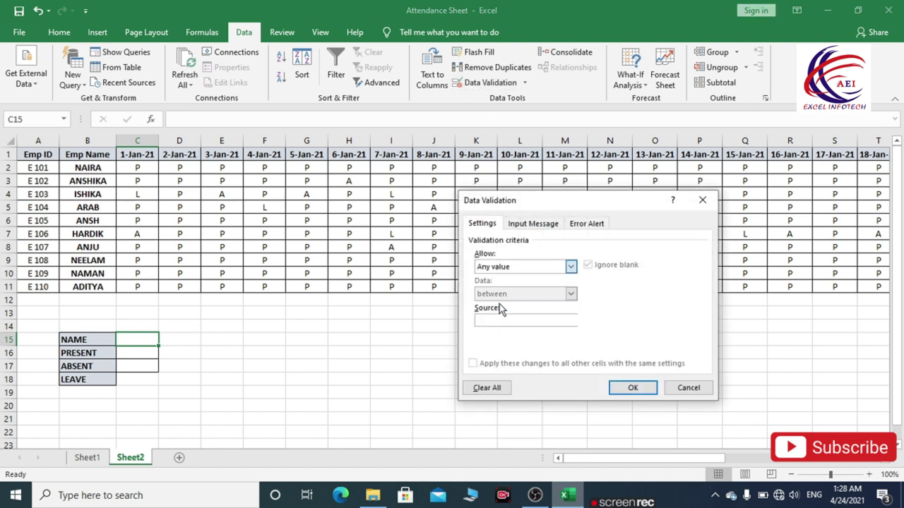
{"action": "left_click", "coordinate": [496, 319]}
{"action": "type", "text": "="}
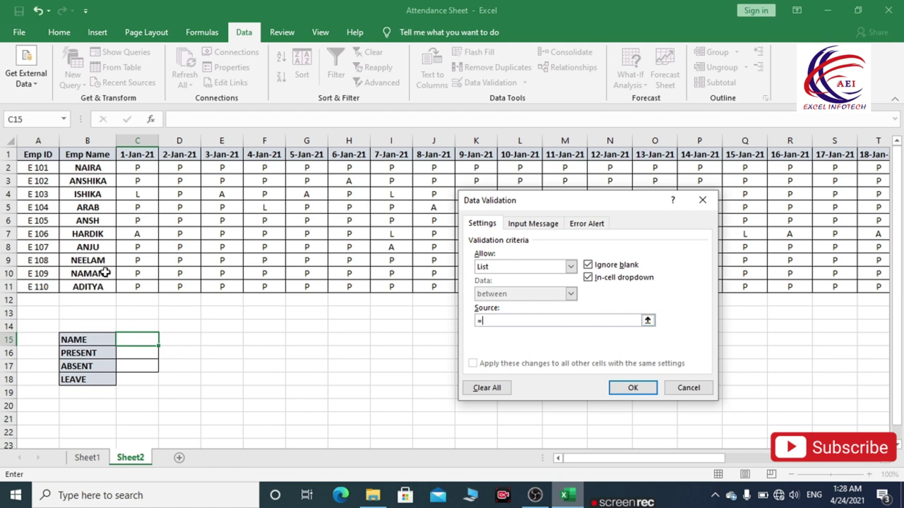
{"action": "left_click_drag", "start_coordinate": [88, 168], "coordinate": [88, 286]}
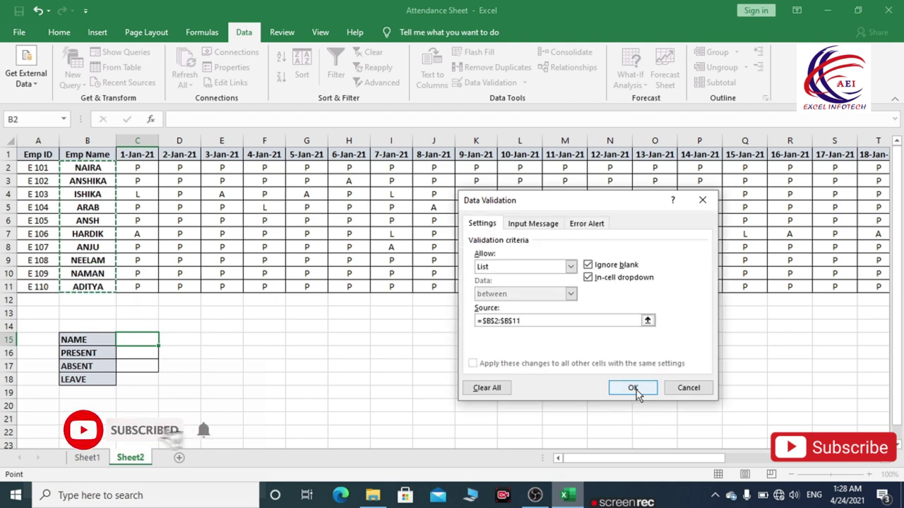
{"action": "left_click", "coordinate": [632, 388]}
{"action": "left_click", "coordinate": [212, 353]}
{"action": "left_click", "coordinate": [149, 341]}
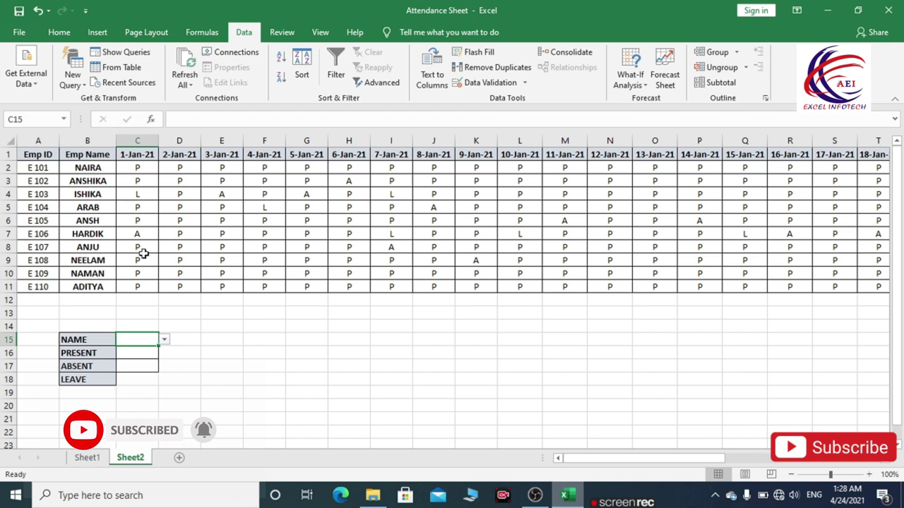
Step: Choose ARAB from the C15 name dropdown
{"action": "left_click", "coordinate": [164, 340]}
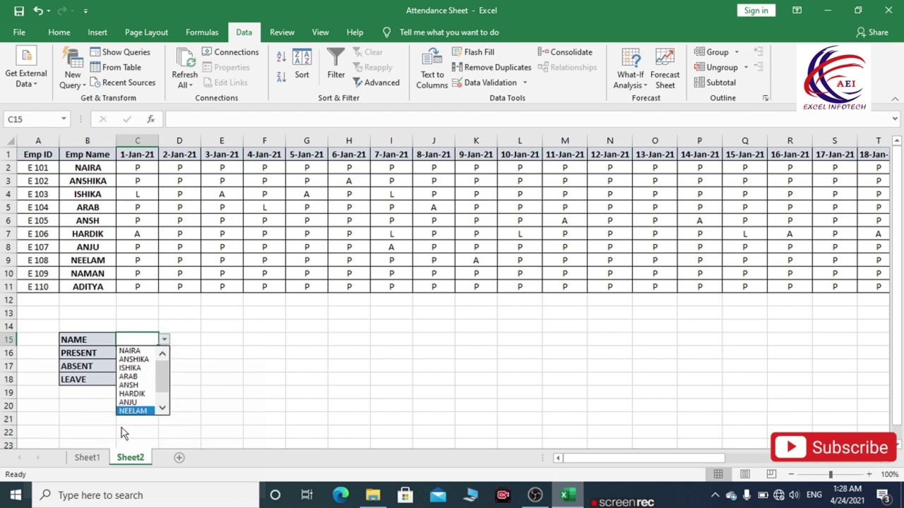
{"action": "left_click", "coordinate": [137, 376]}
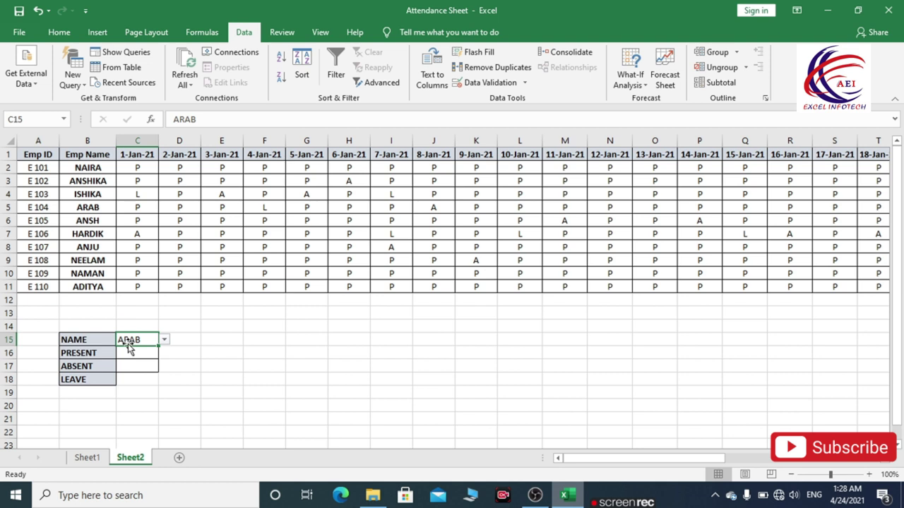
{"action": "left_click", "coordinate": [216, 365]}
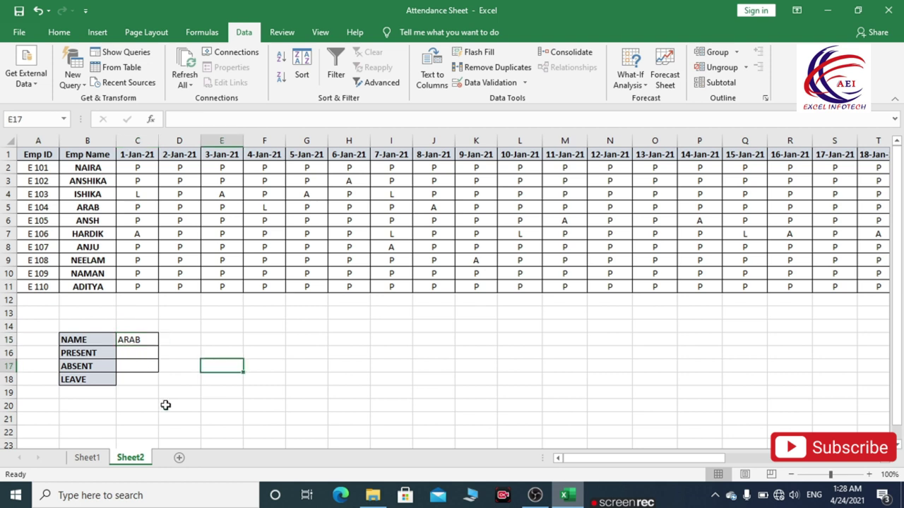
{"action": "left_click", "coordinate": [141, 340]}
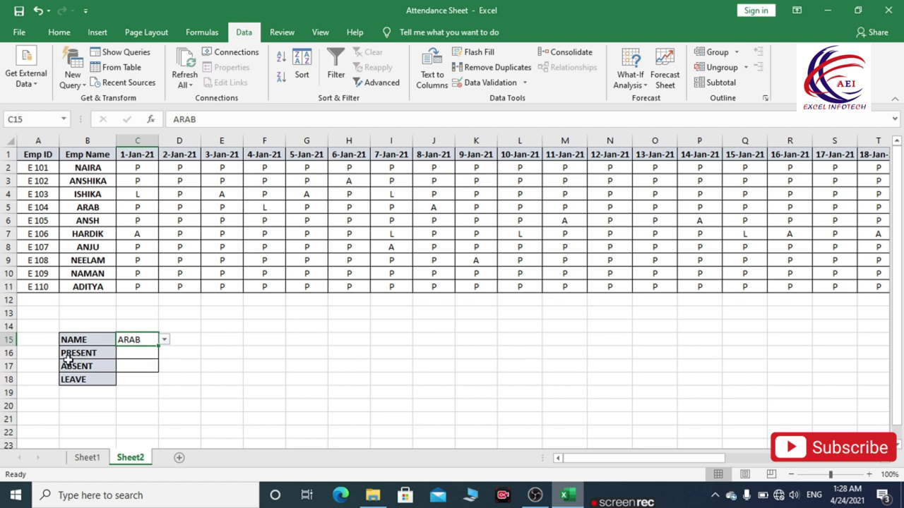
Step: Step through the still-blank PRESENT, ABSENT and LEAVE cells C16–C18, ending on C16
{"action": "left_click", "coordinate": [135, 352]}
{"action": "left_click", "coordinate": [130, 376]}
{"action": "left_click", "coordinate": [132, 368]}
{"action": "left_click", "coordinate": [126, 379]}
{"action": "left_click", "coordinate": [141, 354]}
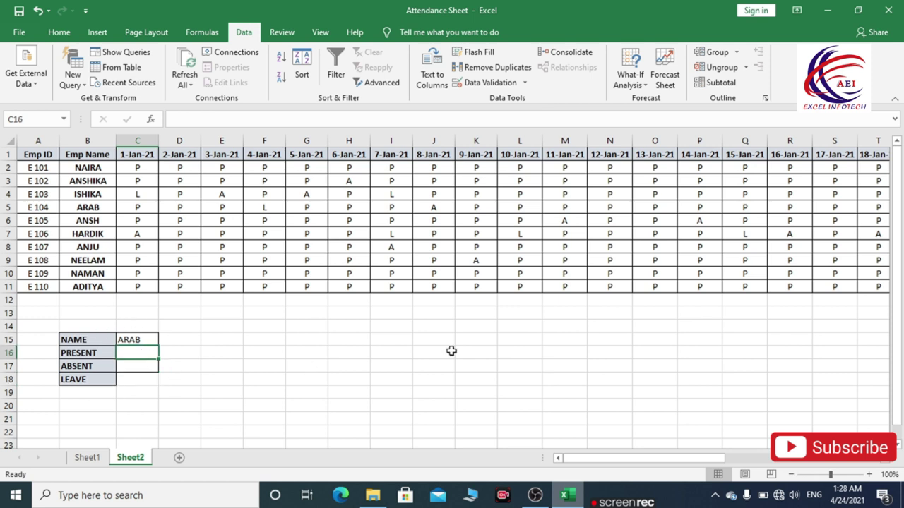
Step: Enter =SUMPRODUCT((C2:AG11="P")*(B2:B11=C15)) in C16, counting ARAB's present days (20)
{"action": "type", "text": "="}
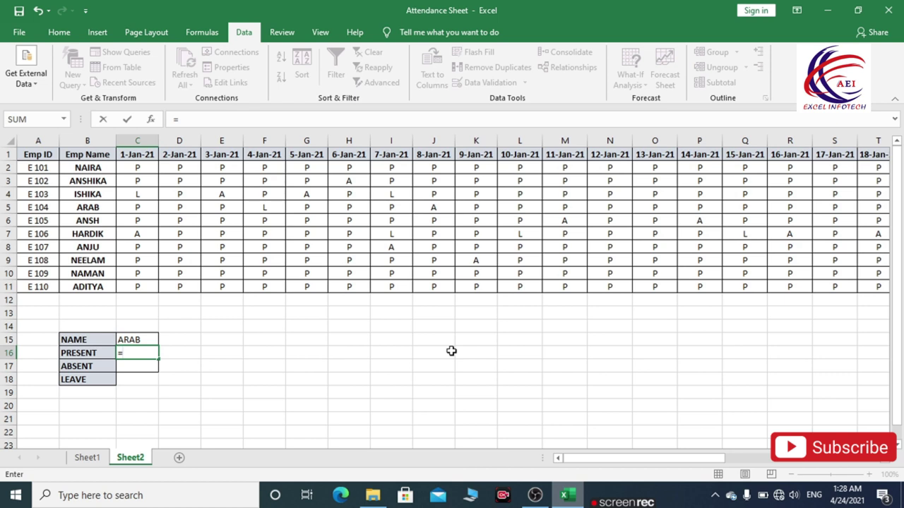
{"action": "type", "text": "SUMP"}
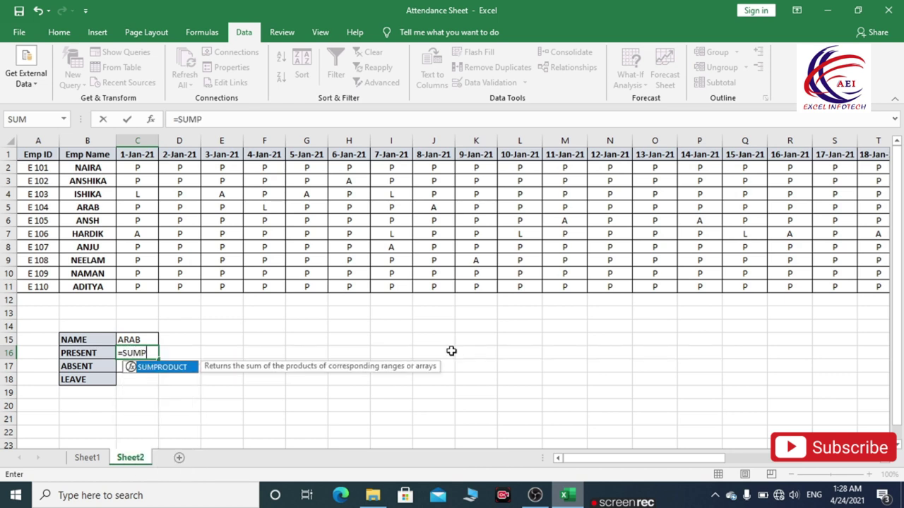
{"action": "key", "text": "Tab"}
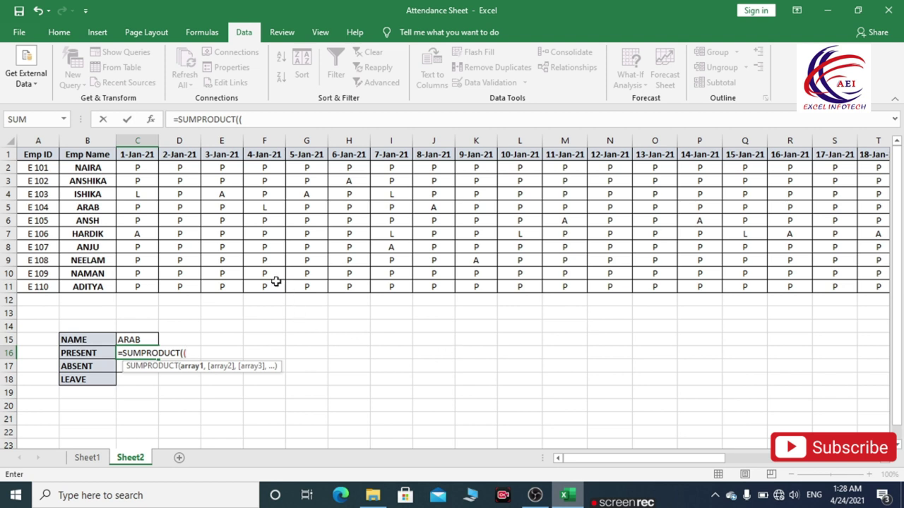
{"action": "left_click", "coordinate": [137, 169]}
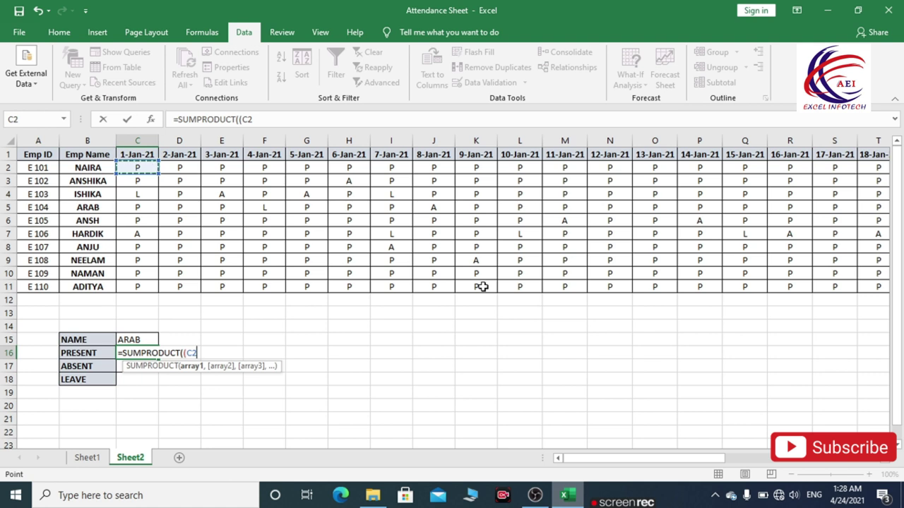
{"action": "key", "text": "ctrl+shift+Down"}
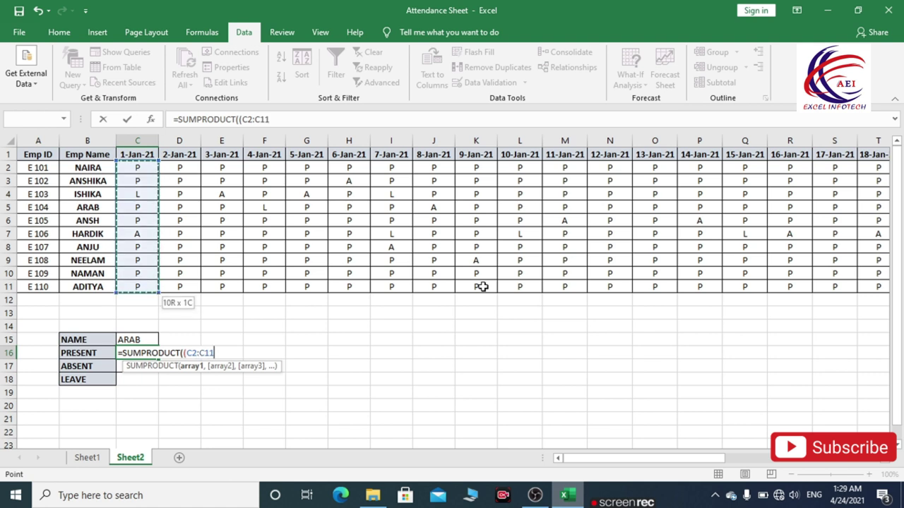
{"action": "key", "text": "ctrl+shift+Right"}
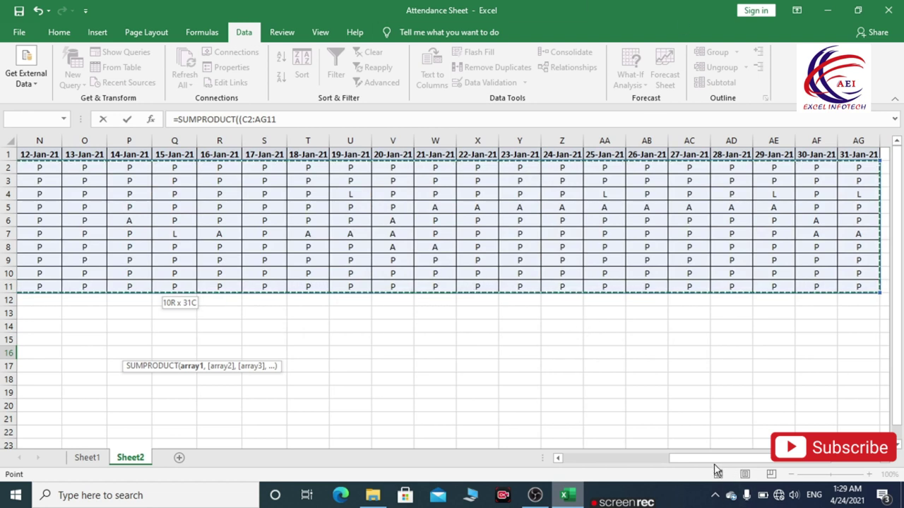
{"action": "left_click_drag", "start_coordinate": [706, 462], "coordinate": [600, 463]}
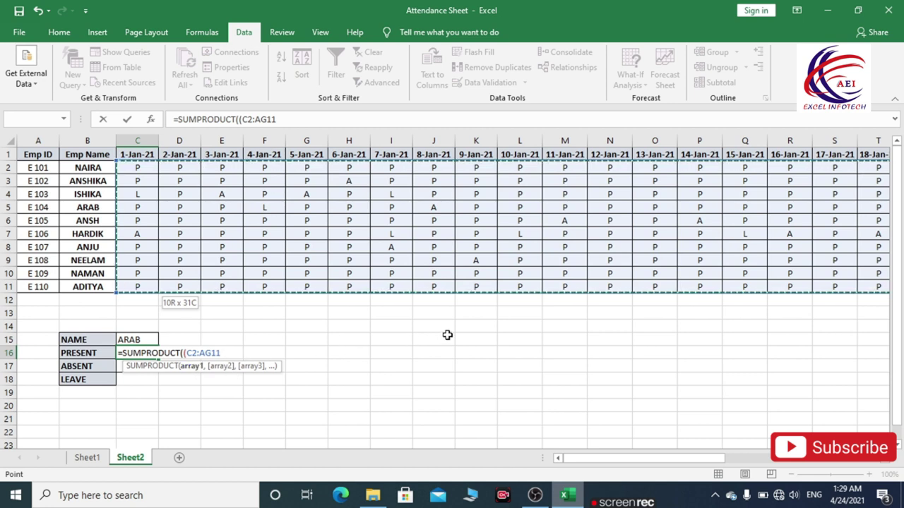
{"action": "type", "text": "=\"P\")*("}
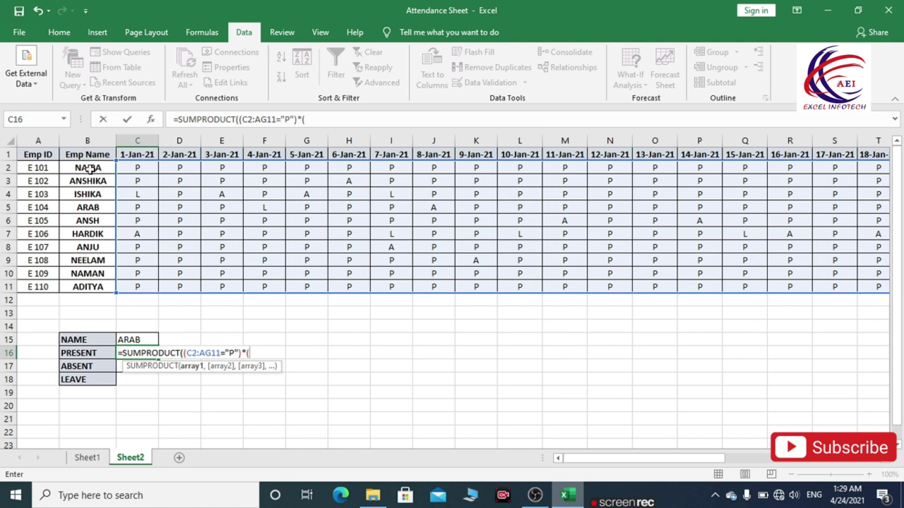
{"action": "left_click_drag", "start_coordinate": [89, 170], "coordinate": [86, 287]}
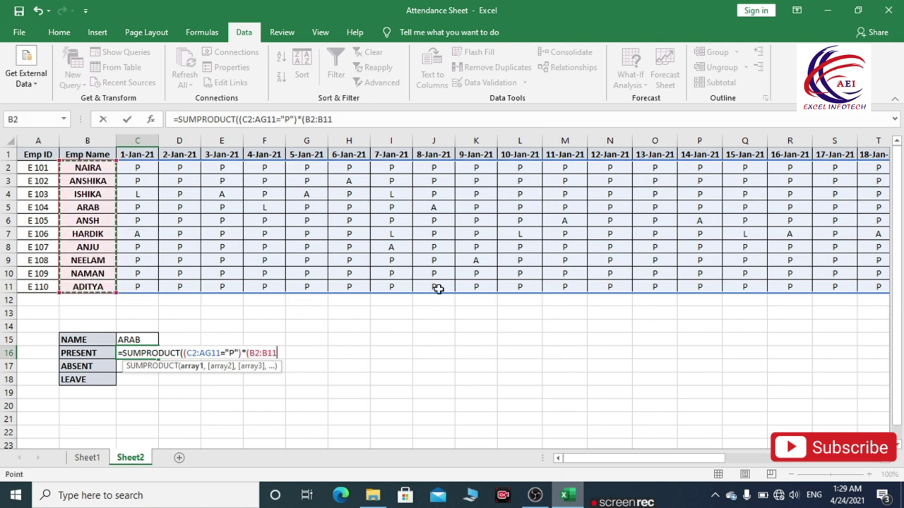
{"action": "type", "text": "="}
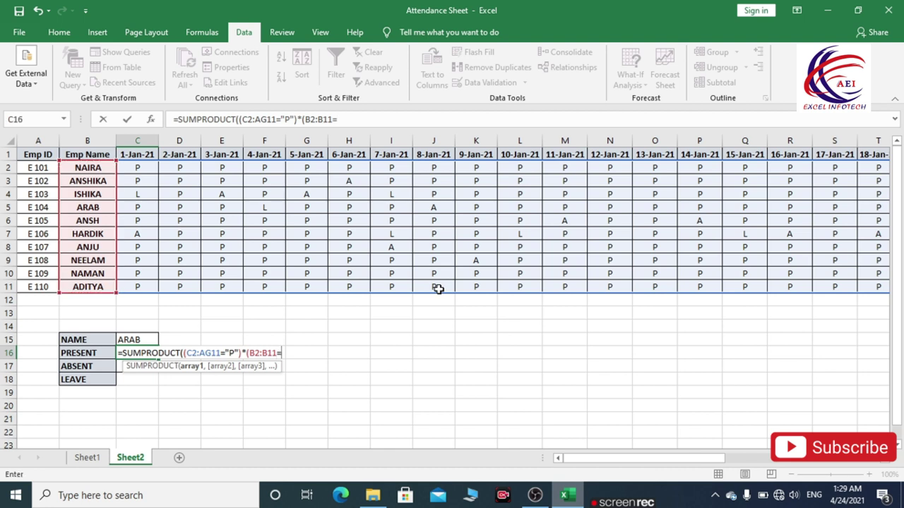
{"action": "left_click", "coordinate": [143, 340]}
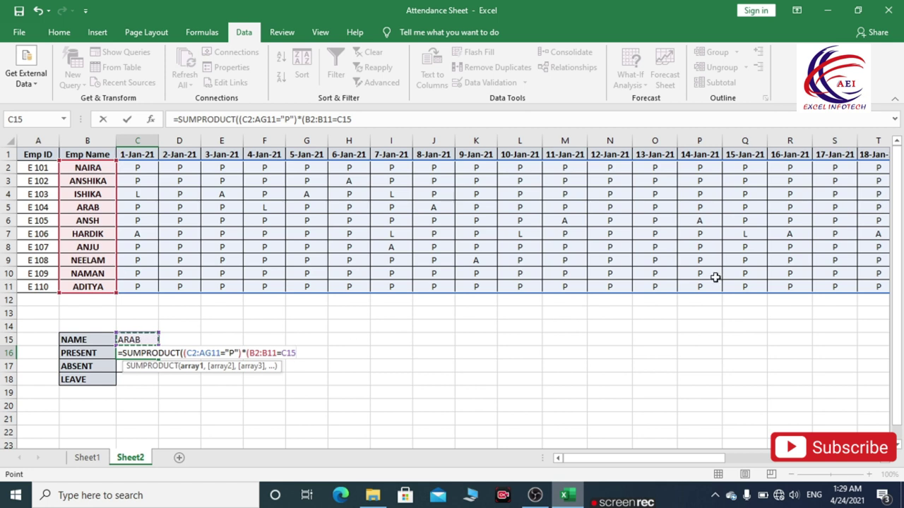
{"action": "type", "text": "))"}
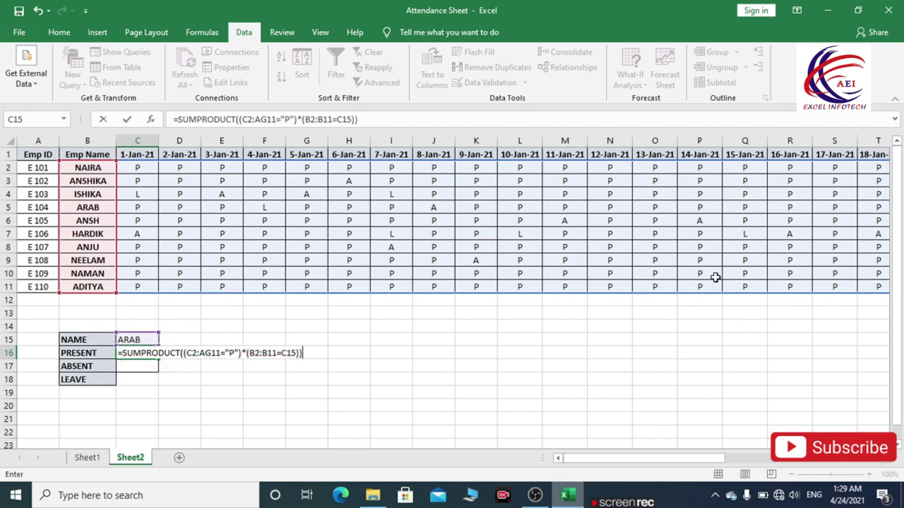
{"action": "key", "text": "Return"}
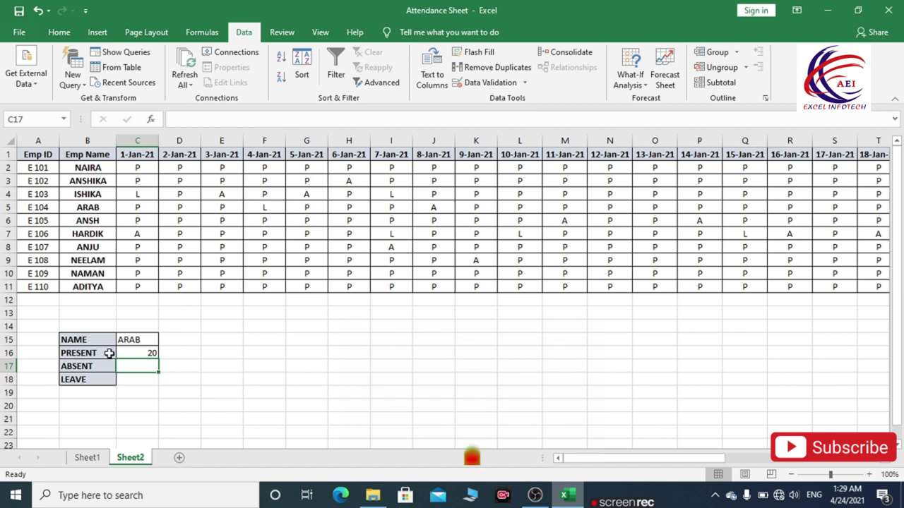
Step: In the ABSENT cell C17, start a SUMPRODUCT formula over the attendance range C2:AG11
{"action": "left_click", "coordinate": [134, 340]}
{"action": "left_click", "coordinate": [141, 356]}
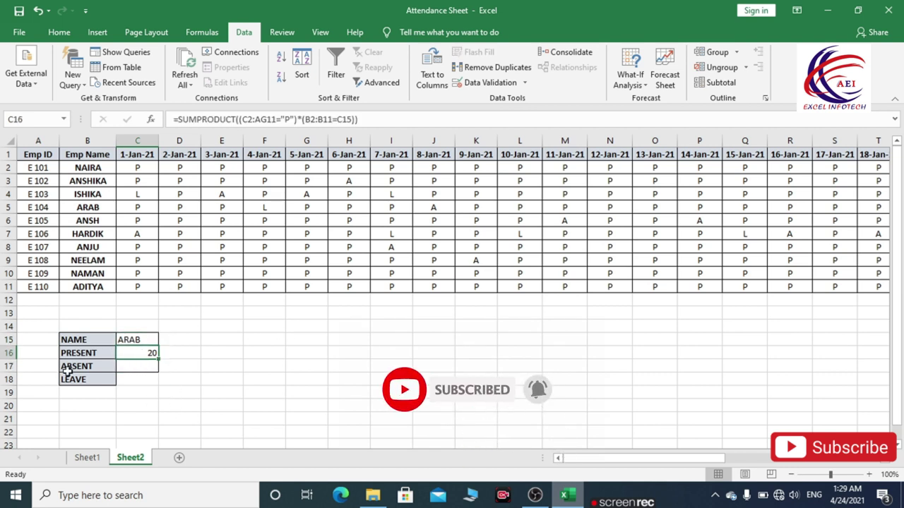
{"action": "left_click", "coordinate": [130, 367]}
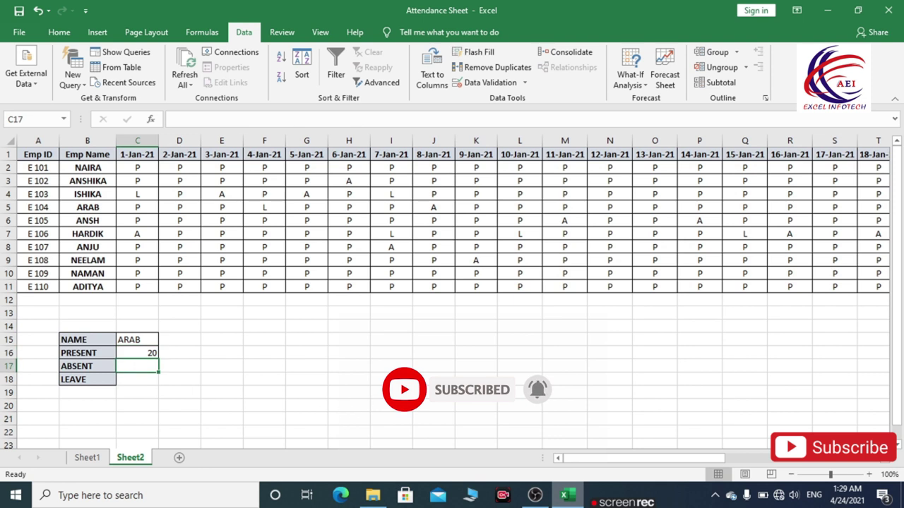
{"action": "type", "text": "="}
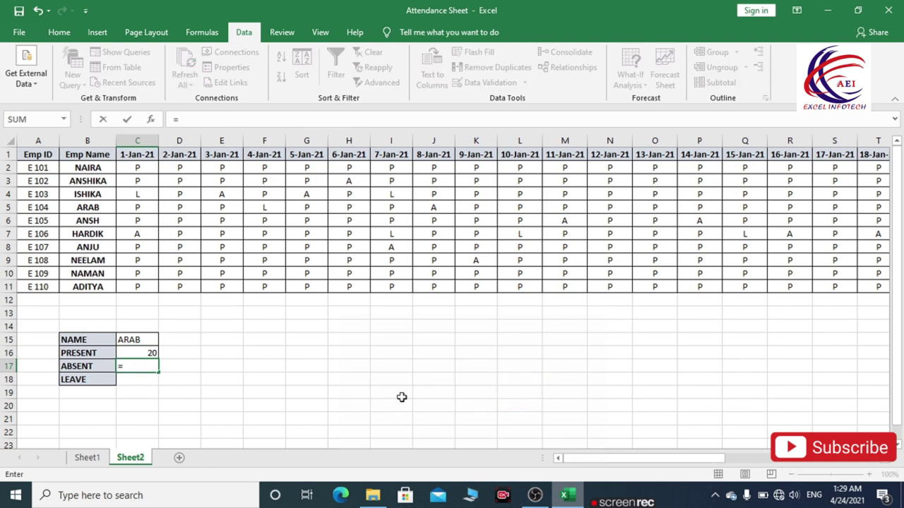
{"action": "type", "text": "SUMP"}
{"action": "key", "text": "Tab"}
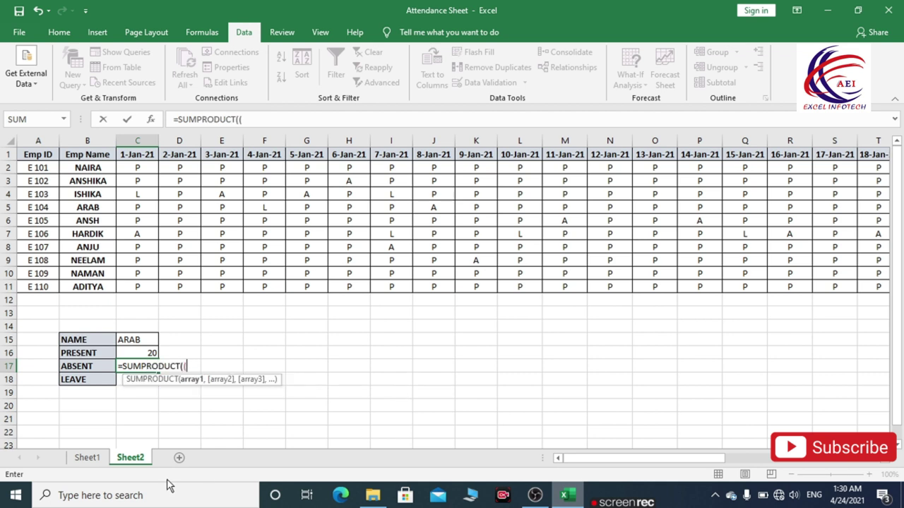
{"action": "left_click", "coordinate": [139, 168]}
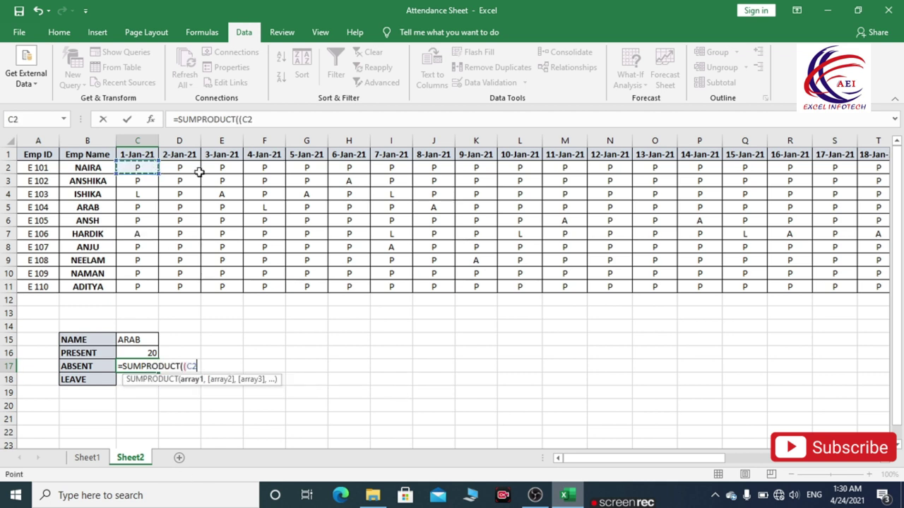
{"action": "key", "text": "ctrl+shift+Right"}
{"action": "key", "text": "ctrl+shift+Down"}
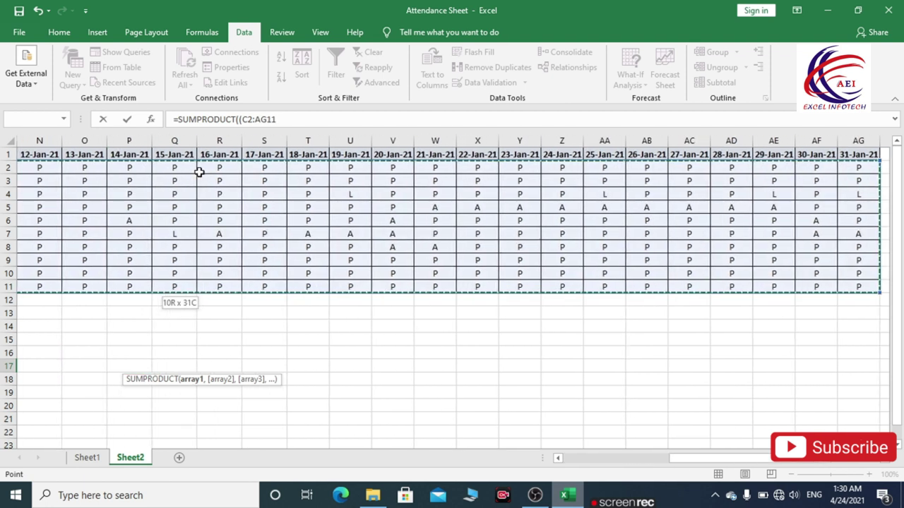
{"action": "left_click_drag", "start_coordinate": [736, 459], "coordinate": [726, 460]}
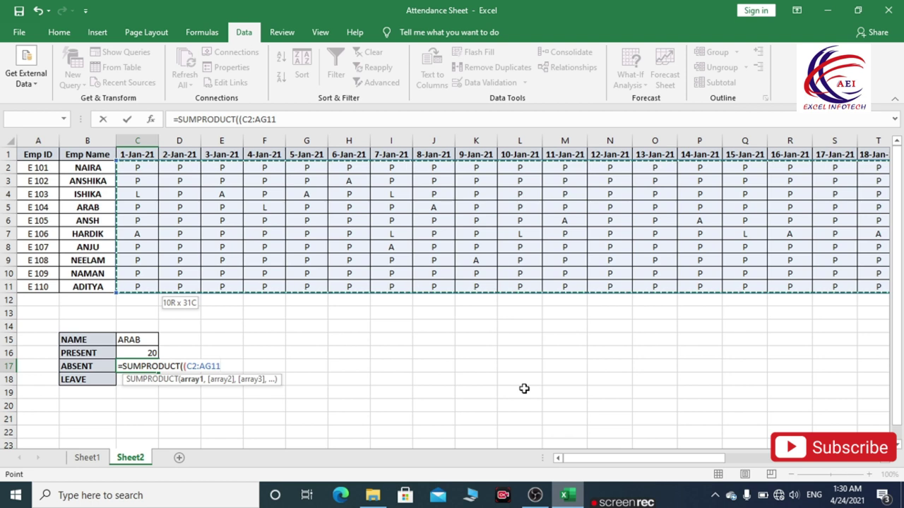
Step: Complete it as =SUMPRODUCT((C2:AG11="A")*(B2:B11=C15)), giving ARAB's absent count of 10
{"action": "type", "text": "=\"A\")*("}
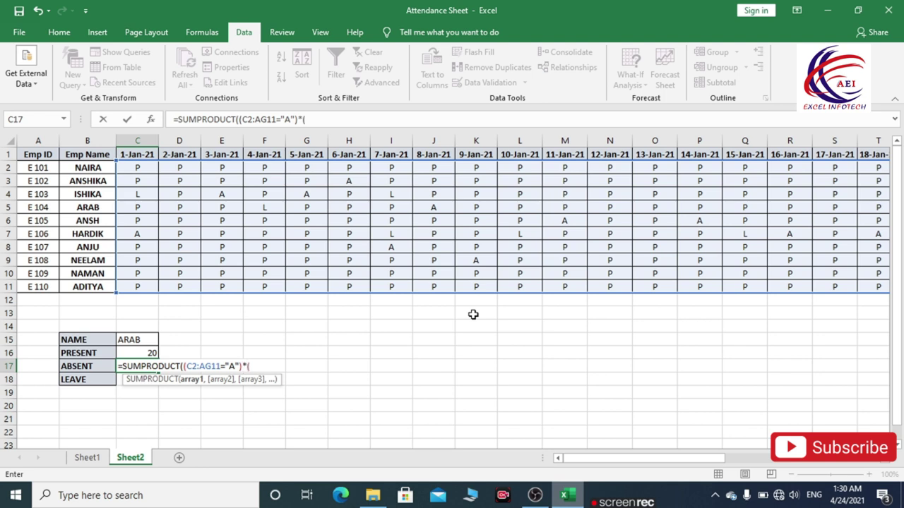
{"action": "left_click_drag", "start_coordinate": [88, 168], "coordinate": [87, 286]}
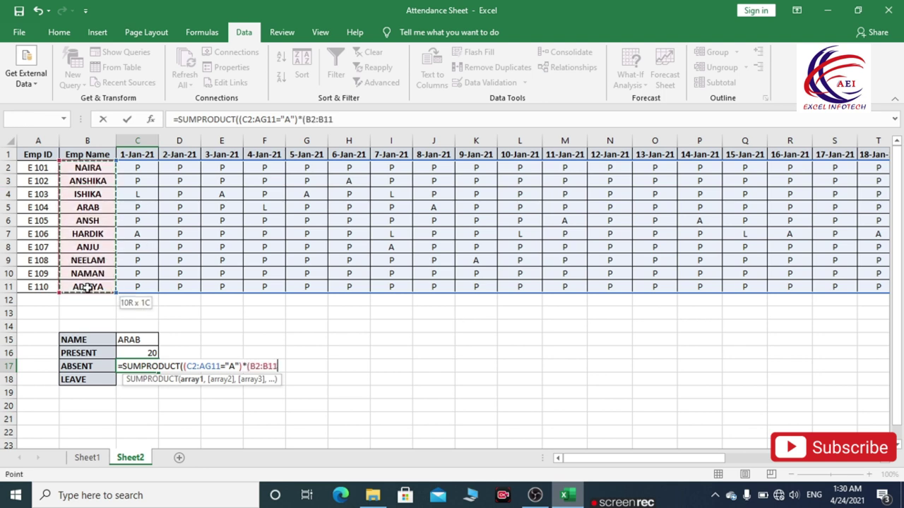
{"action": "type", "text": "="}
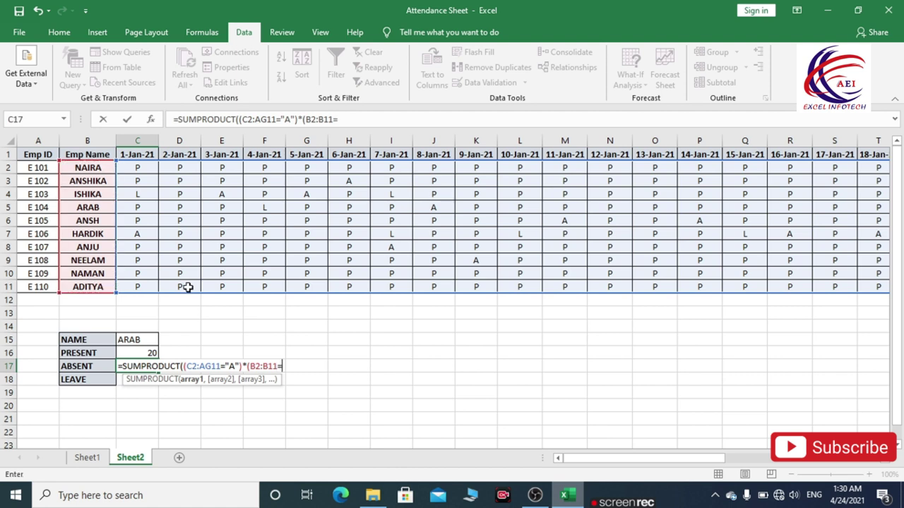
{"action": "left_click", "coordinate": [136, 338]}
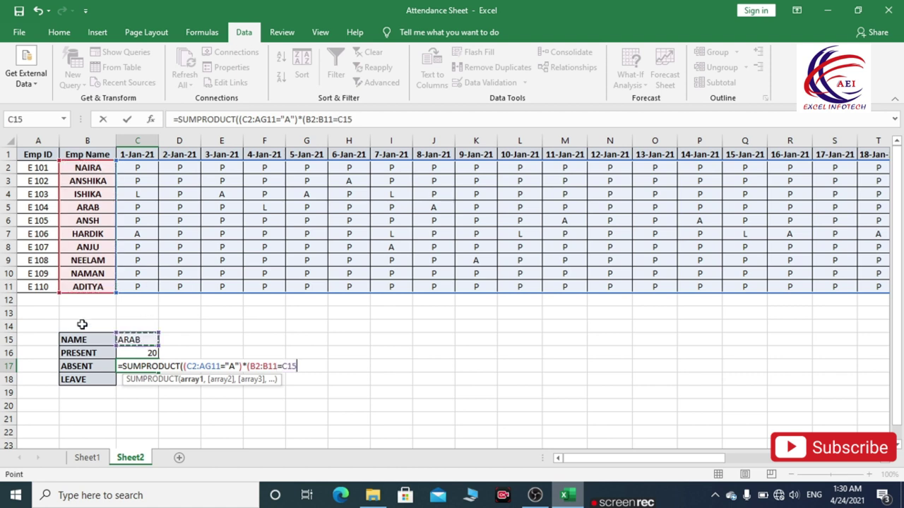
{"action": "type", "text": "))"}
{"action": "key", "text": "Return"}
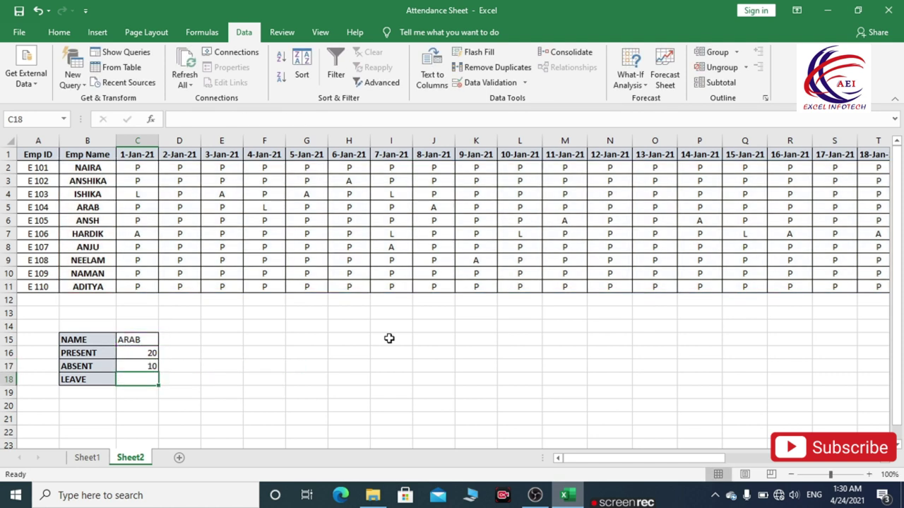
Step: In the LEAVE cell C18, start a SUMPRODUCT formula over the attendance range C2:AG11
{"action": "left_click", "coordinate": [133, 365]}
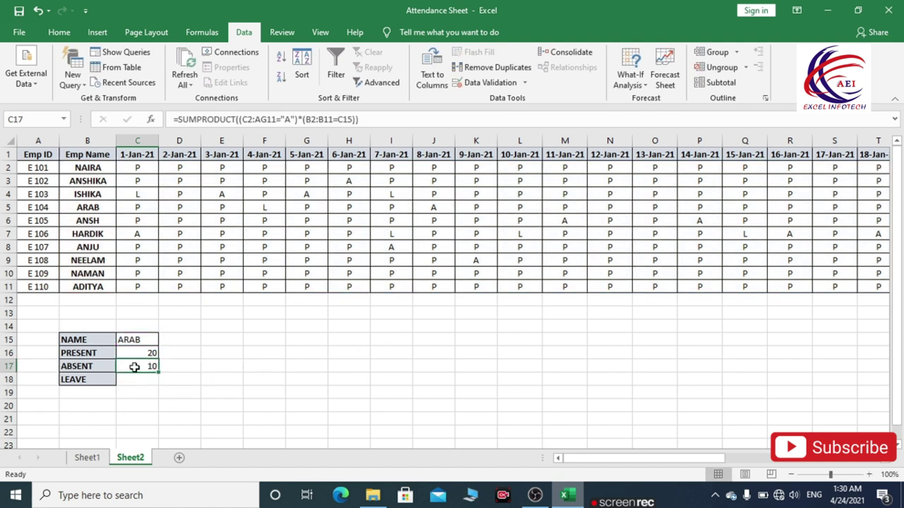
{"action": "left_click", "coordinate": [147, 380]}
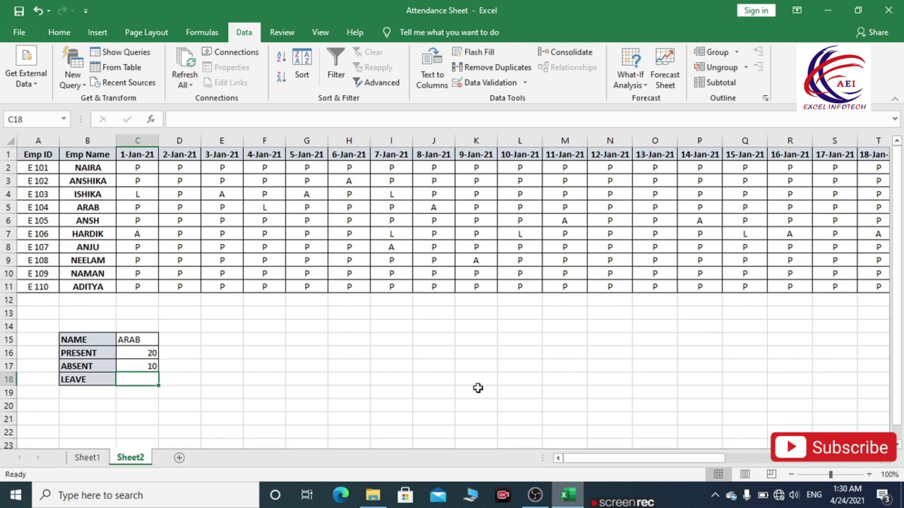
{"action": "type", "text": "="}
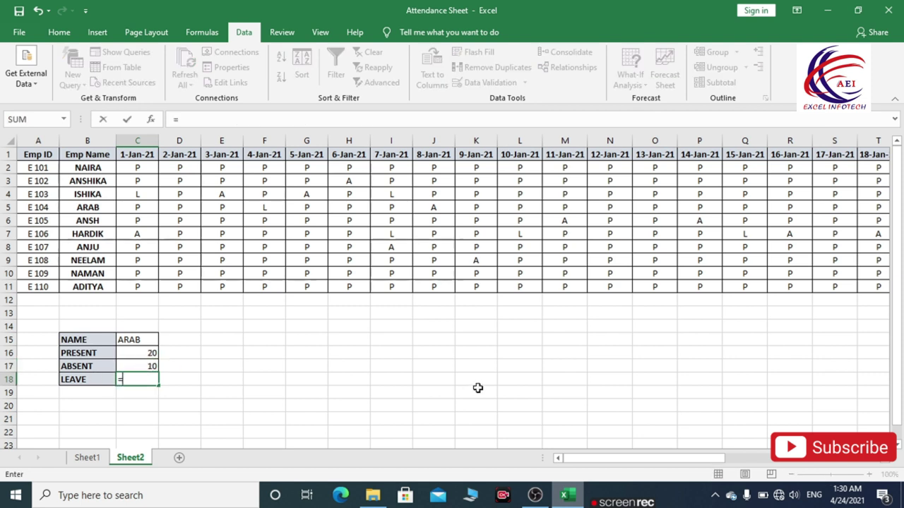
{"action": "type", "text": "SMP"}
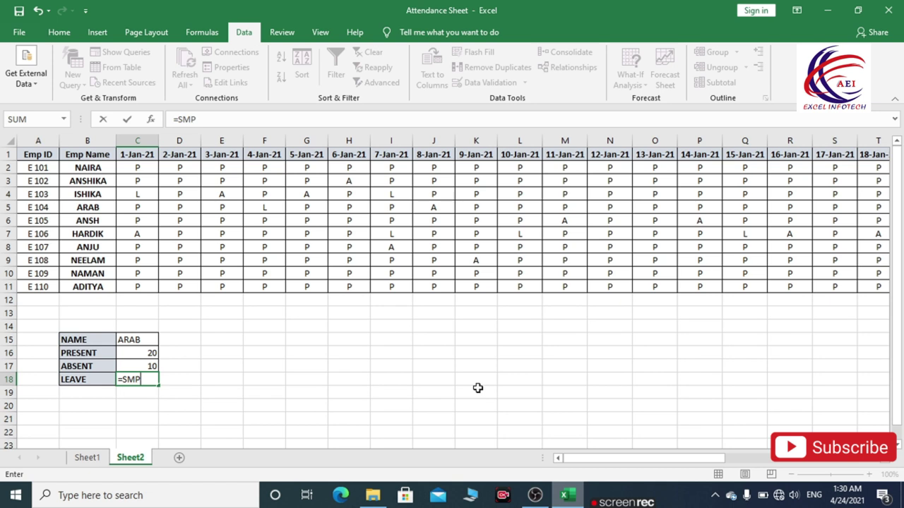
{"action": "key", "text": "BackSpace"}
{"action": "key", "text": "BackSpace"}
{"action": "type", "text": "UMP"}
{"action": "key", "text": "Tab"}
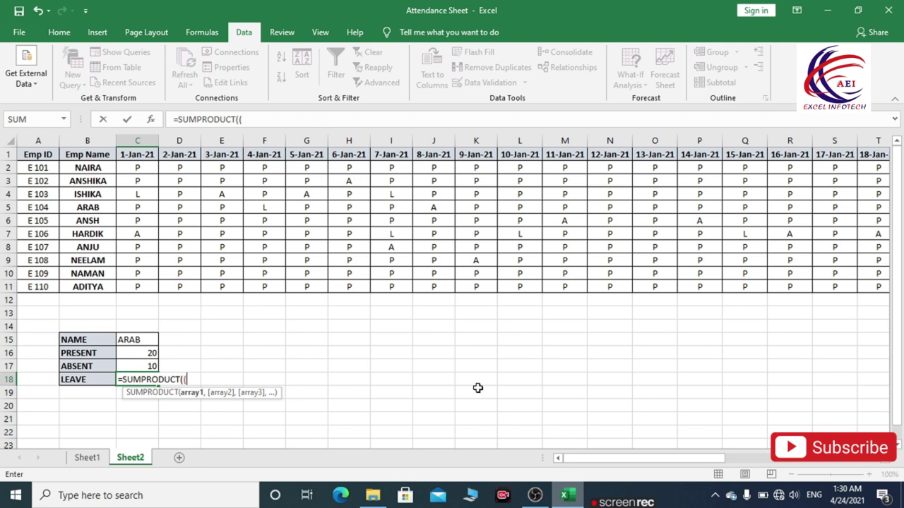
{"action": "left_click", "coordinate": [152, 168]}
{"action": "key", "text": "ctrl+shift+Down"}
{"action": "key", "text": "ctrl+shift+Right"}
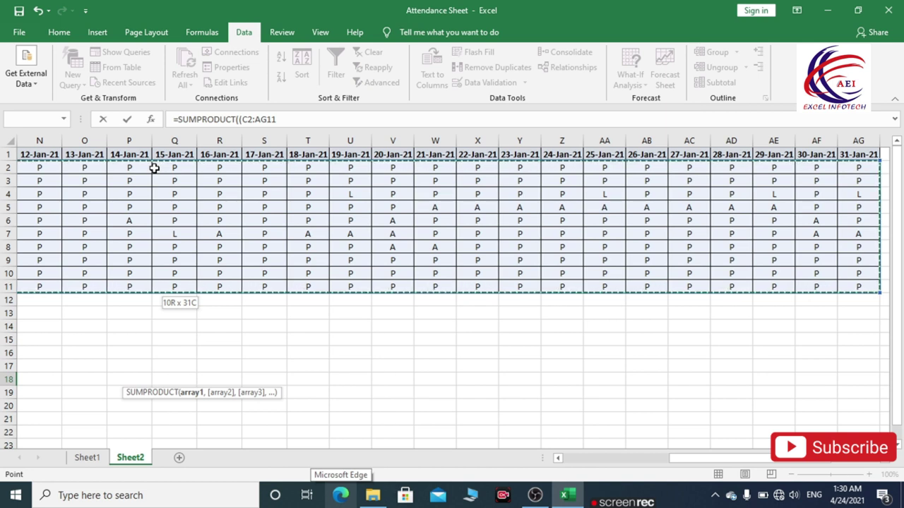
Step: Finish it as =SUMPRODUCT((C2:AG11="L")*(B2:B11=C15)), showing 1 leave for ARAB
{"action": "left_click_drag", "start_coordinate": [692, 458], "coordinate": [579, 478]}
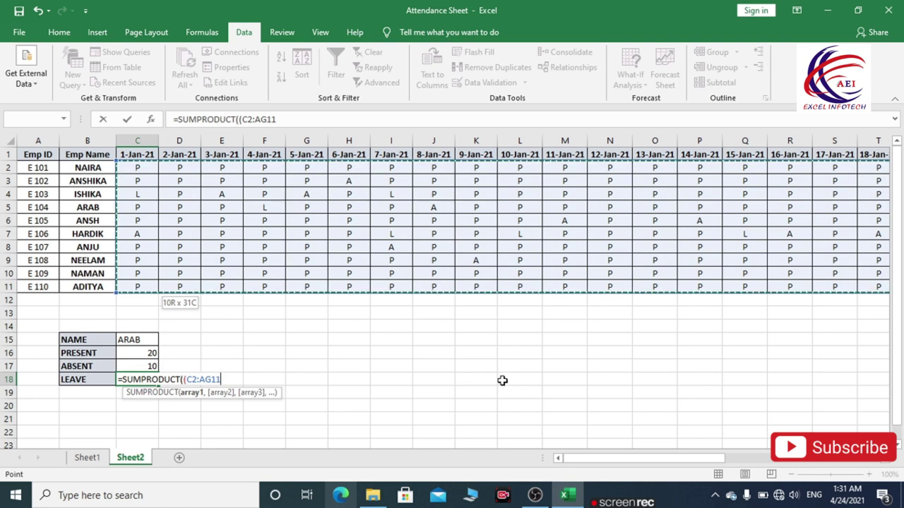
{"action": "type", "text": "=\""}
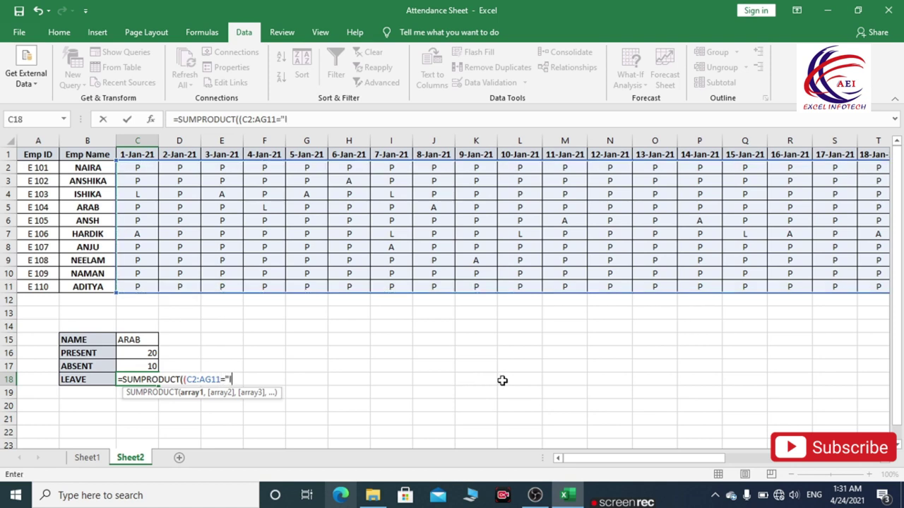
{"action": "type", "text": "L"}
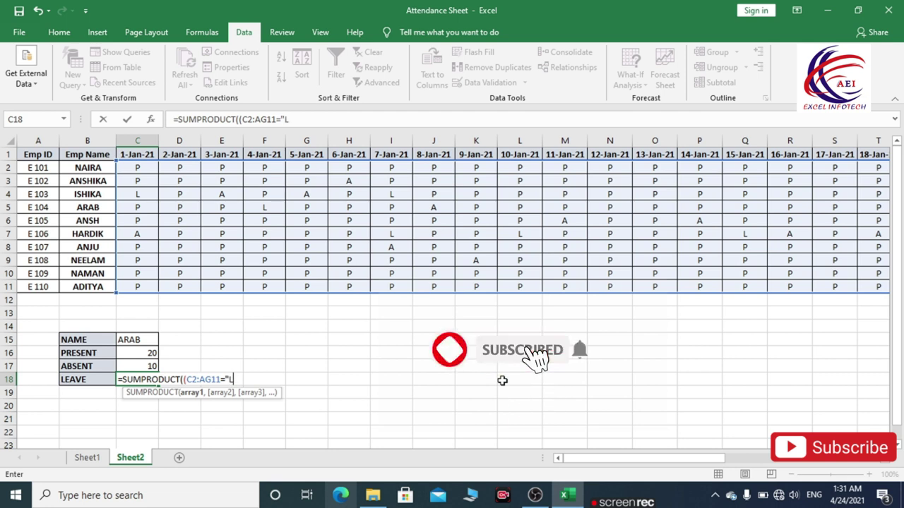
{"action": "type", "text": "\")*"}
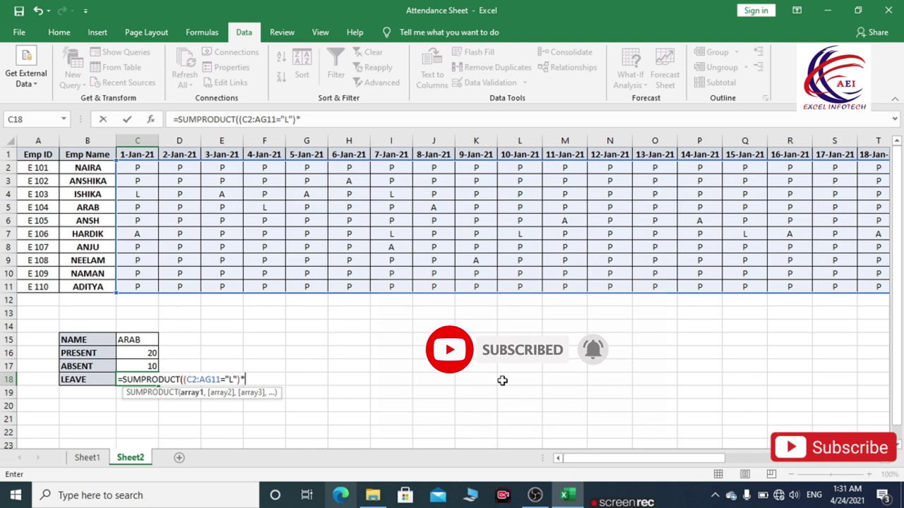
{"action": "type", "text": "("}
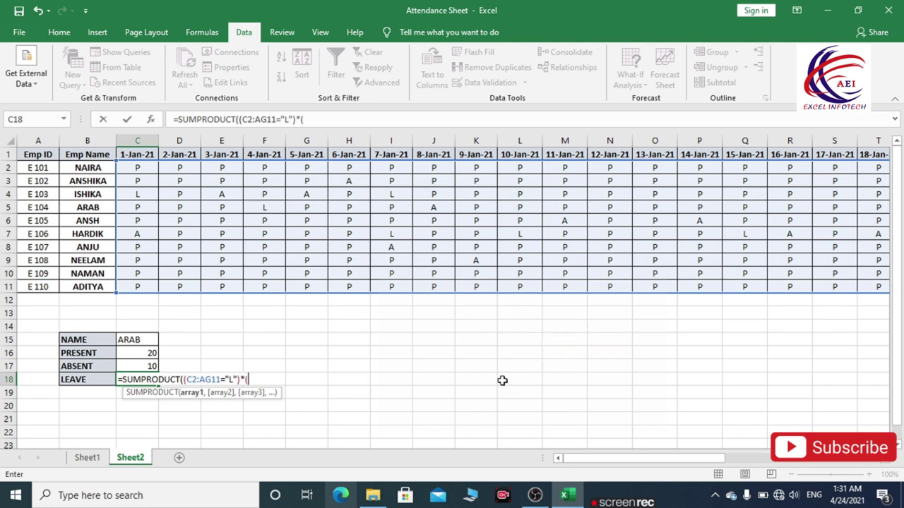
{"action": "left_click_drag", "start_coordinate": [87, 169], "coordinate": [85, 288]}
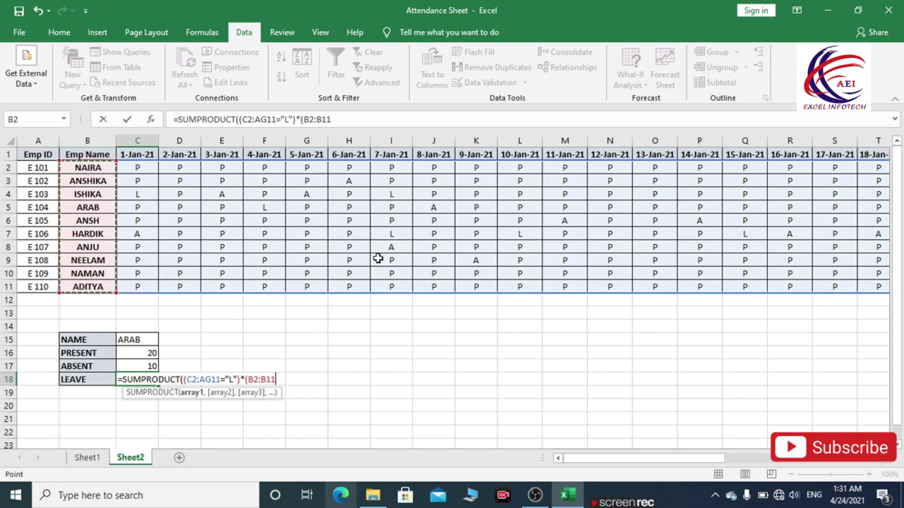
{"action": "type", "text": "="}
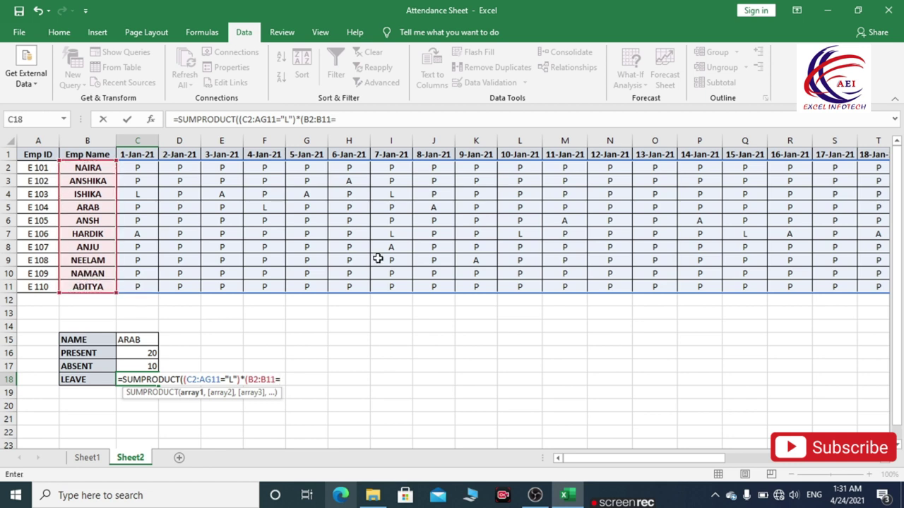
{"action": "left_click", "coordinate": [134, 339]}
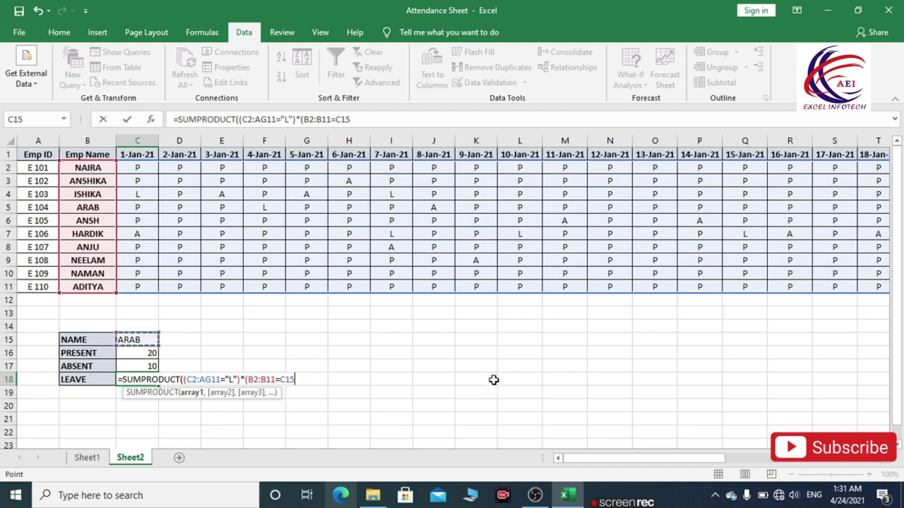
{"action": "type", "text": "))"}
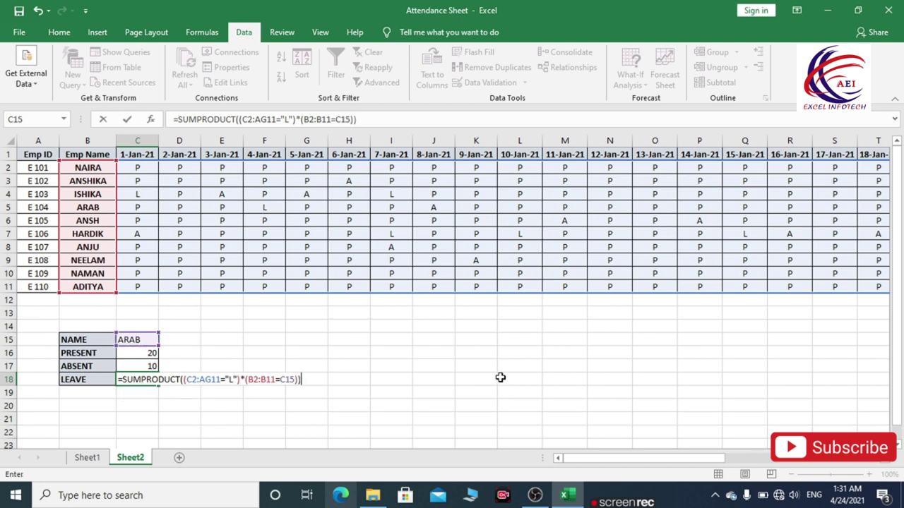
{"action": "key", "text": "Return"}
{"action": "left_click", "coordinate": [319, 378]}
{"action": "left_click", "coordinate": [130, 340]}
{"action": "key", "text": "Down"}
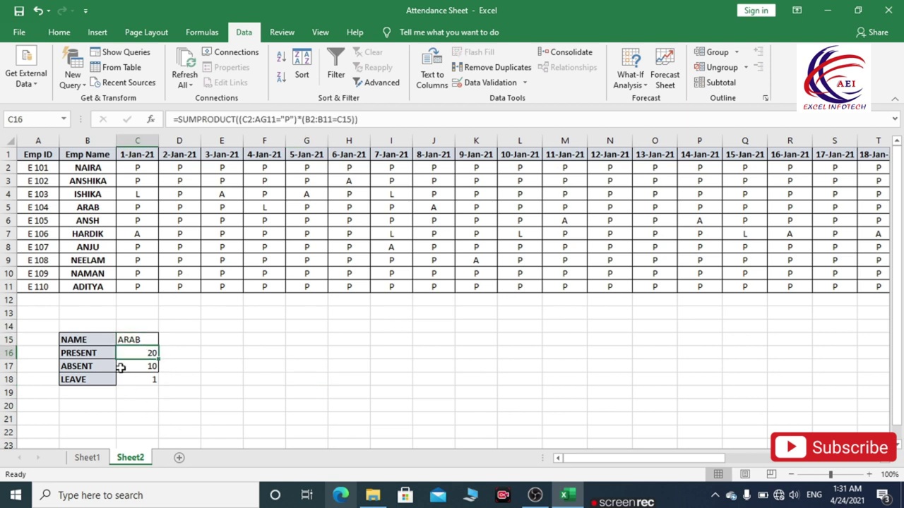
{"action": "left_click", "coordinate": [137, 366]}
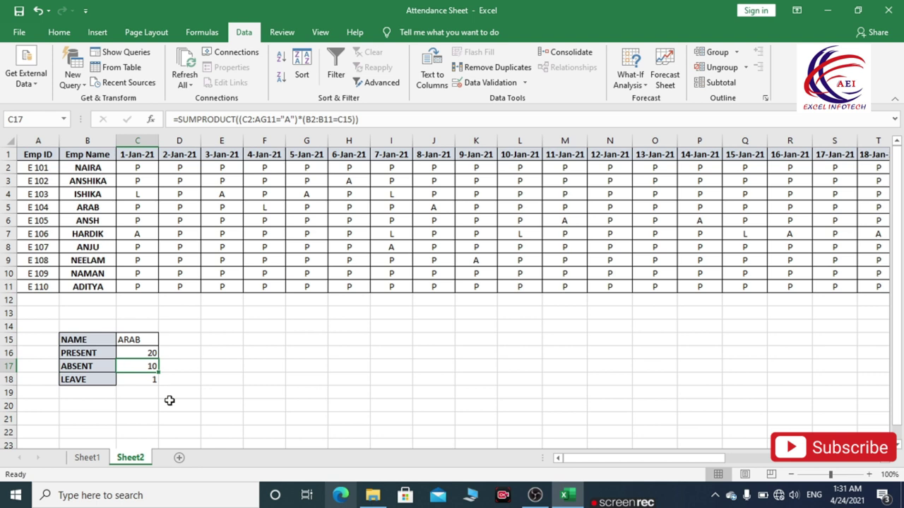
{"action": "left_click", "coordinate": [143, 379]}
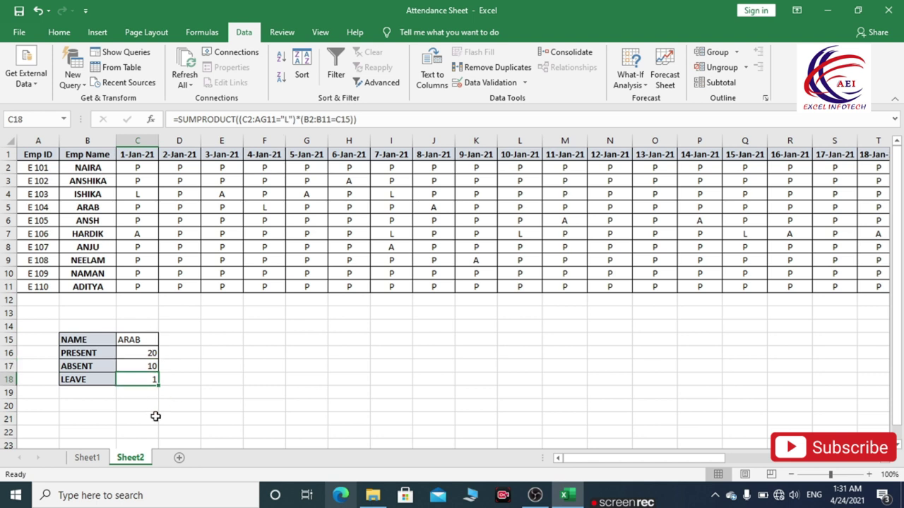
Step: Switch the C15 name to NAMAN and check the PRESENT formula in C16
{"action": "left_click", "coordinate": [143, 339]}
{"action": "left_click", "coordinate": [164, 340]}
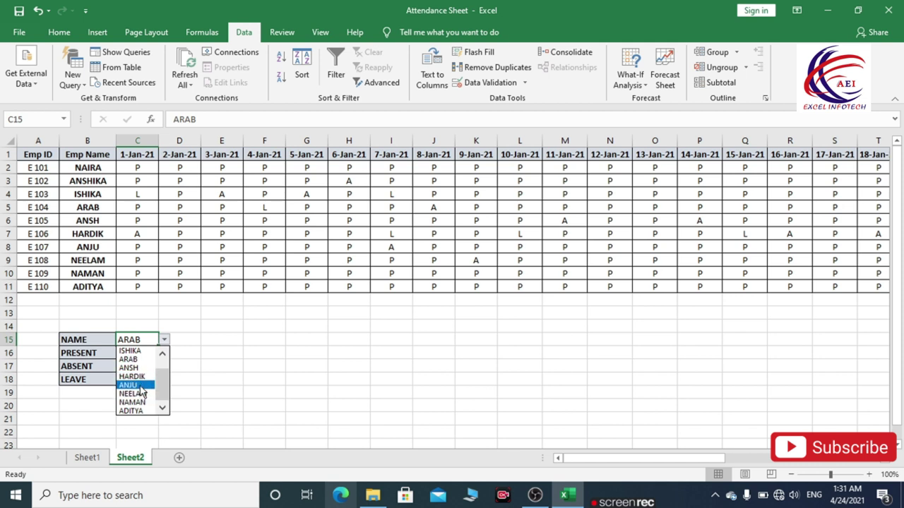
{"action": "left_click", "coordinate": [142, 403]}
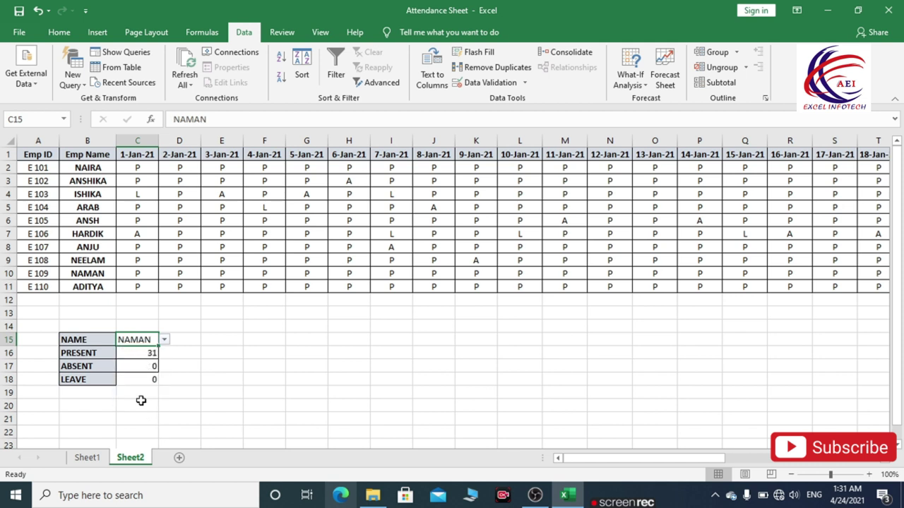
{"action": "left_click", "coordinate": [184, 356]}
{"action": "left_click", "coordinate": [149, 355]}
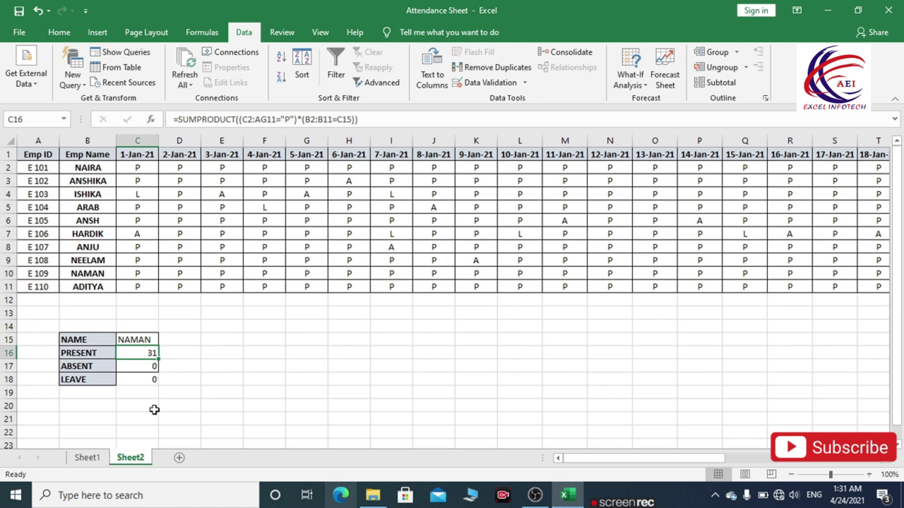
Step: Switch C15 to NEELAM and verify C16–C18 show 30 present, 1 absent, 0 leave
{"action": "left_click", "coordinate": [148, 343]}
{"action": "left_click", "coordinate": [164, 340]}
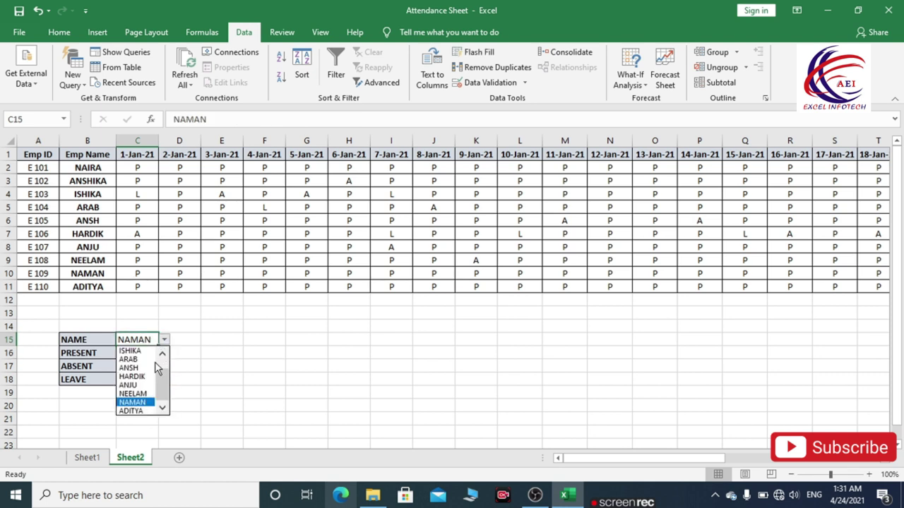
{"action": "left_click", "coordinate": [135, 393]}
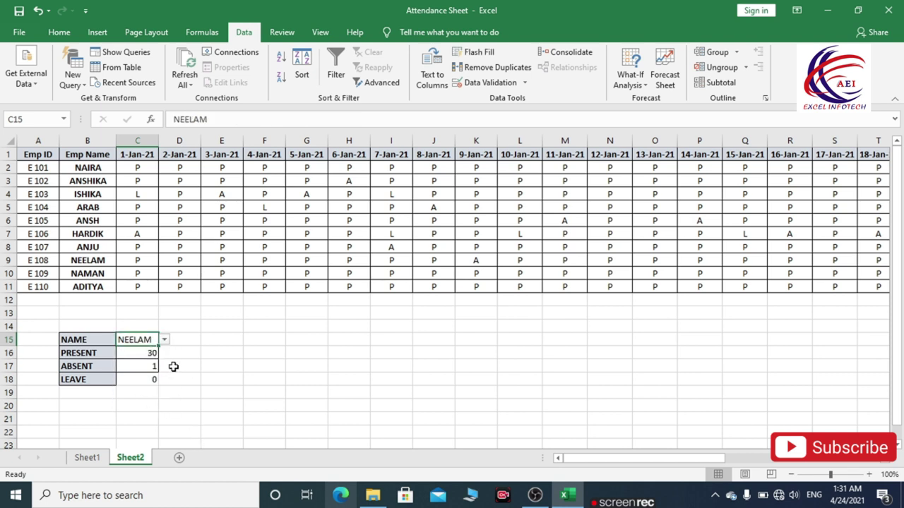
{"action": "left_click", "coordinate": [139, 357]}
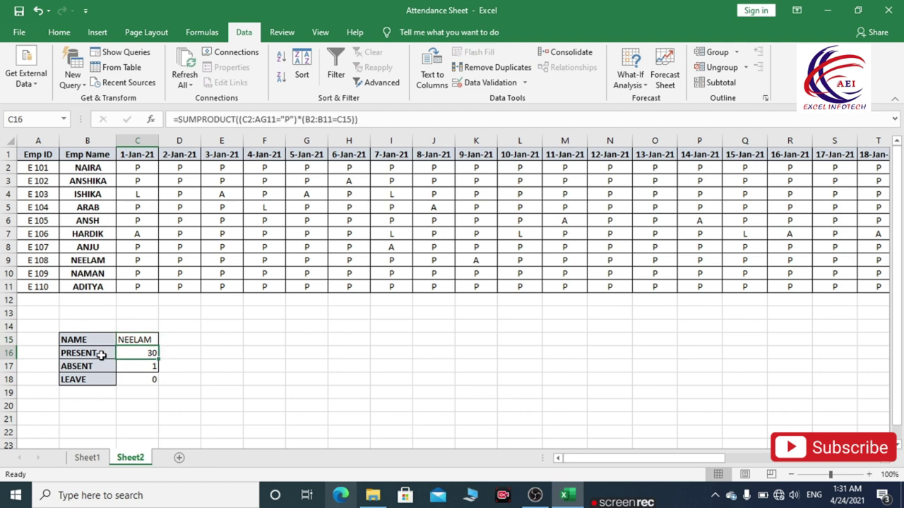
{"action": "left_click", "coordinate": [137, 366]}
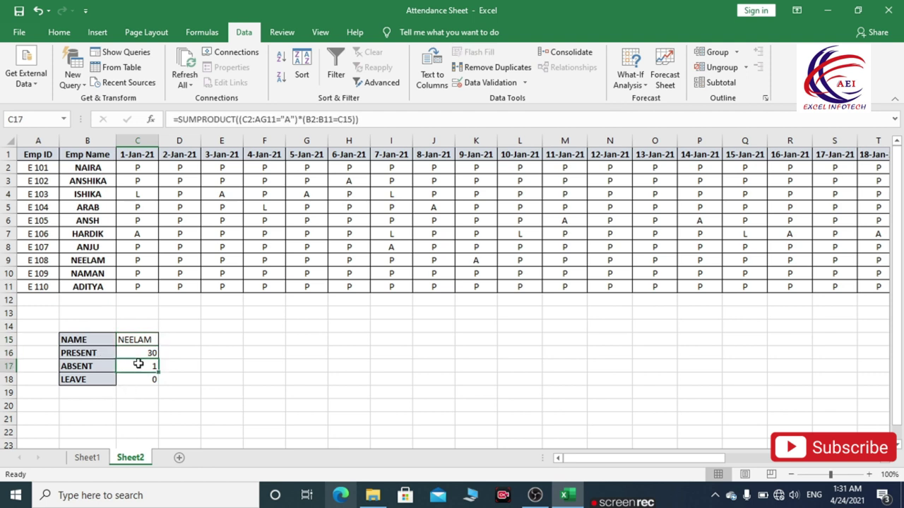
{"action": "left_click", "coordinate": [142, 380]}
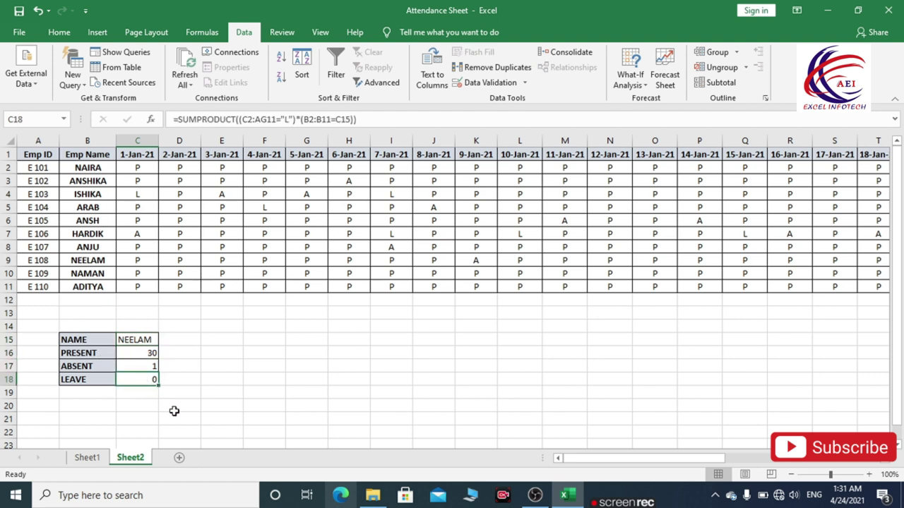